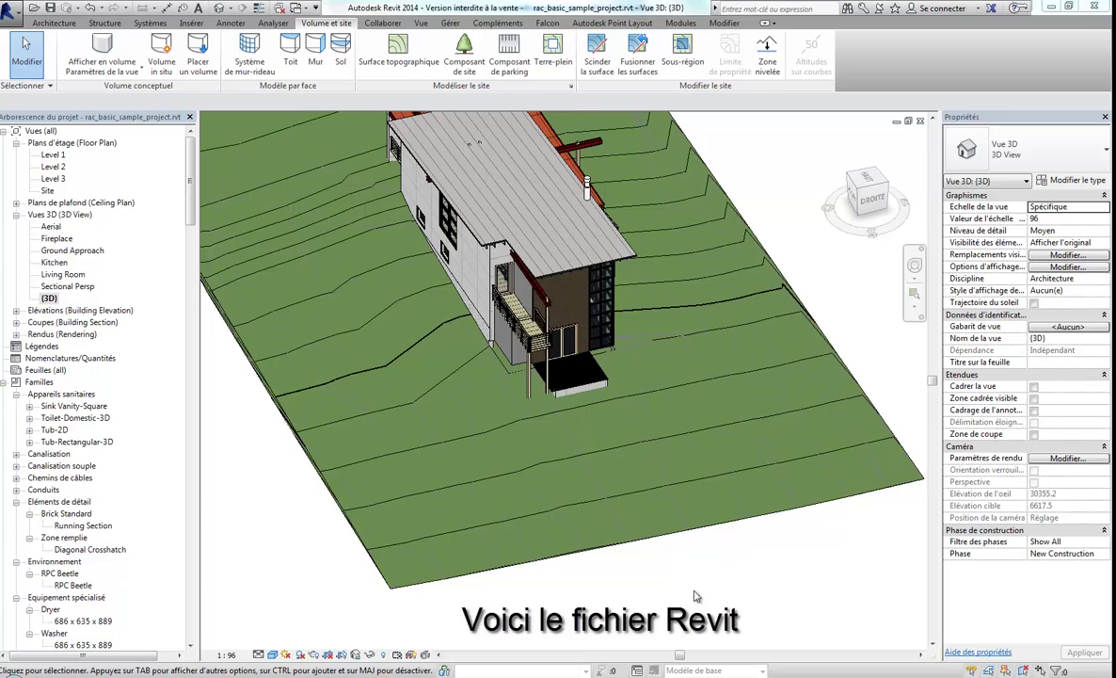
Run the Rendu d'extérieur 3ds Max Design workflow, linking the model to a new 3ds Max scene
scroll(691, 539, down, 3)
scroll(691, 539, down, 2)
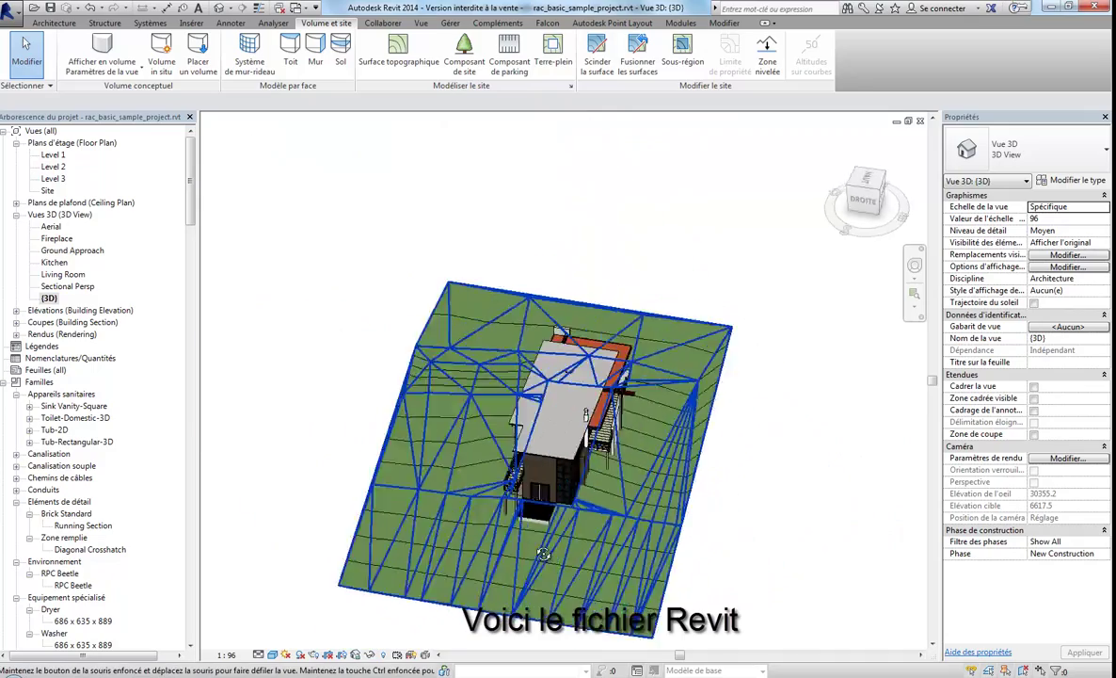
mouse_move(691, 538)
shift+middle_down()
mouse_move(433, 458)
mouse_move(633, 532)
mouse_move(761, 595)
mouse_move(797, 516)
mouse_move(555, 535)
mouse_move(543, 526)
shift+middle_up()
scroll(761, 595, up, 3)
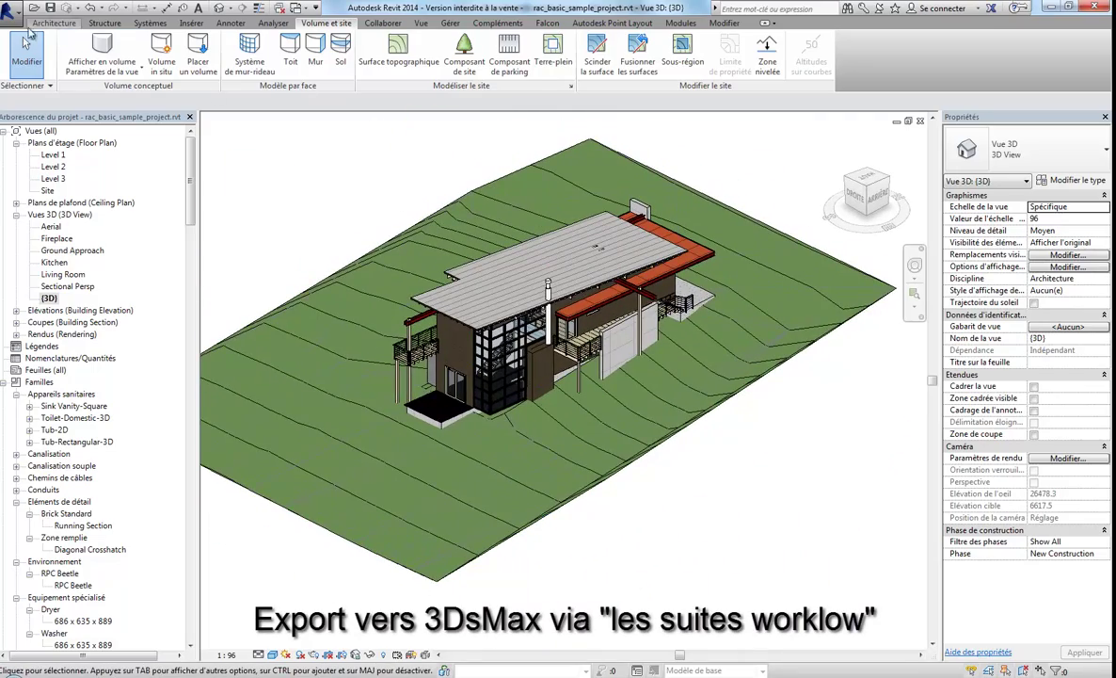
click(17, 15)
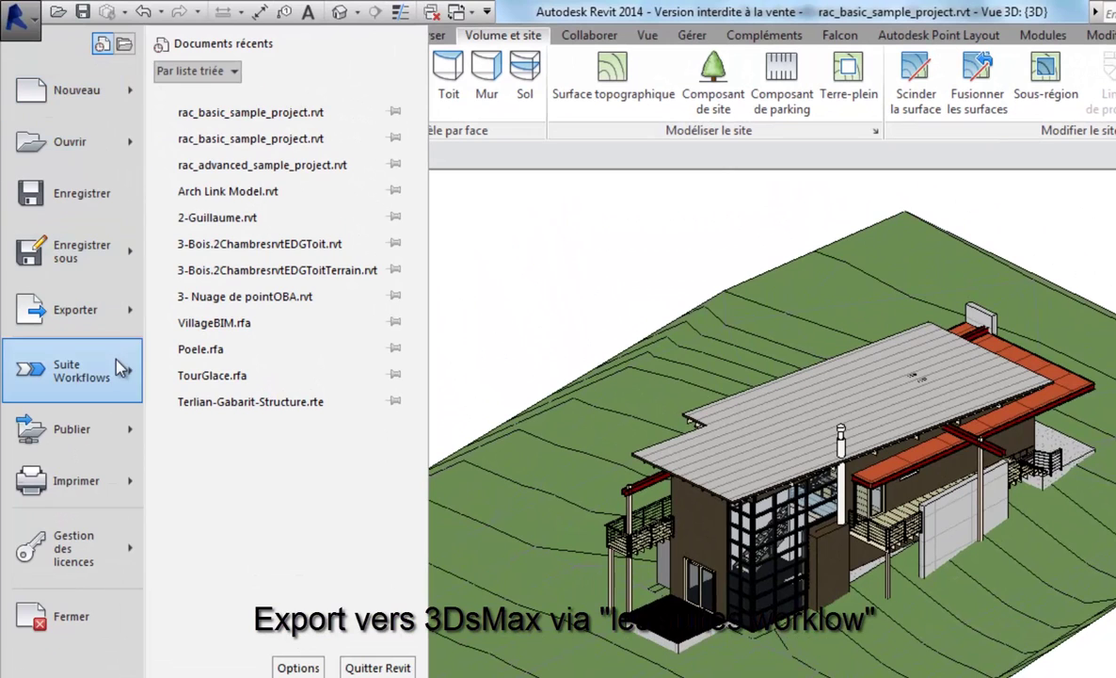
mouse_move(71, 370)
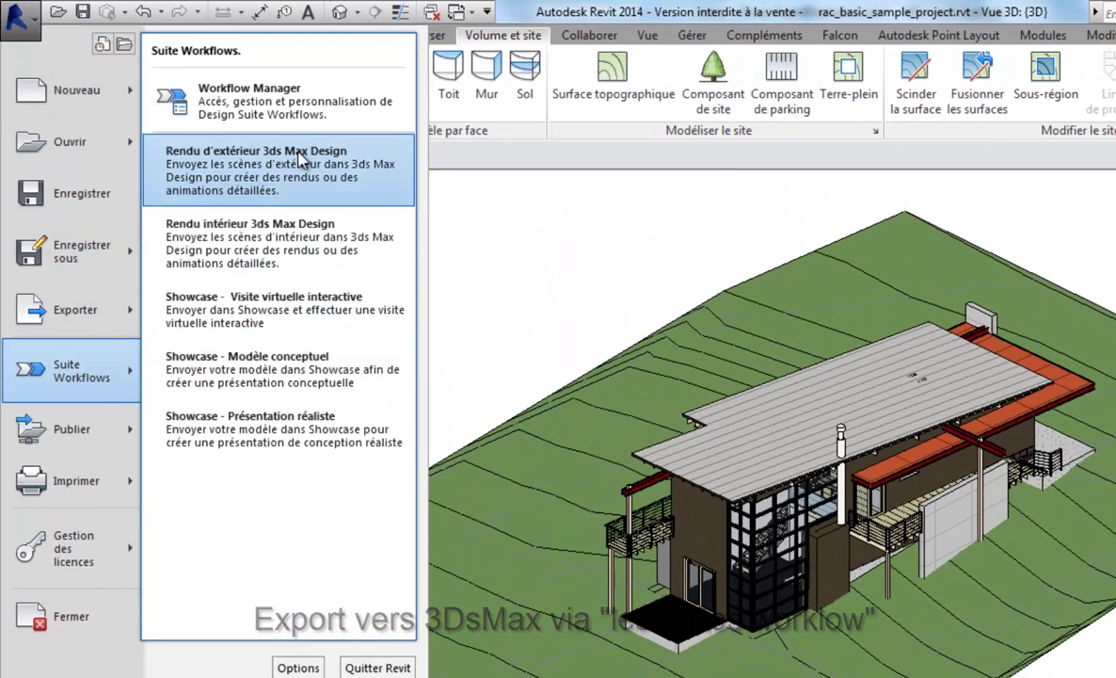
click(301, 161)
click(946, 626)
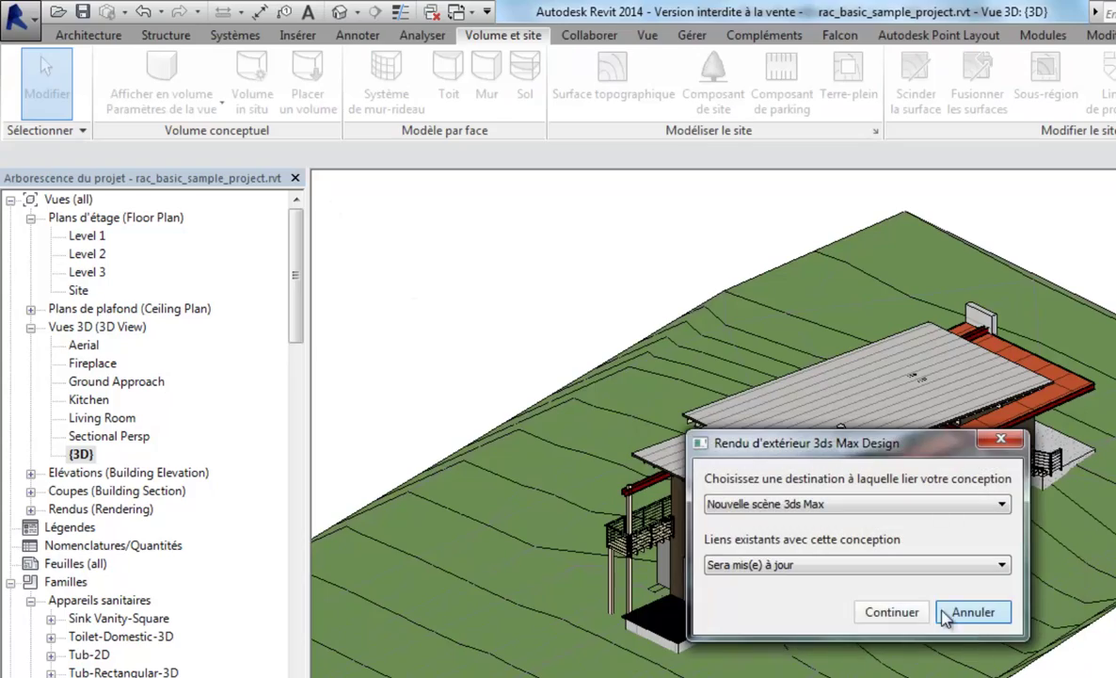
click(891, 612)
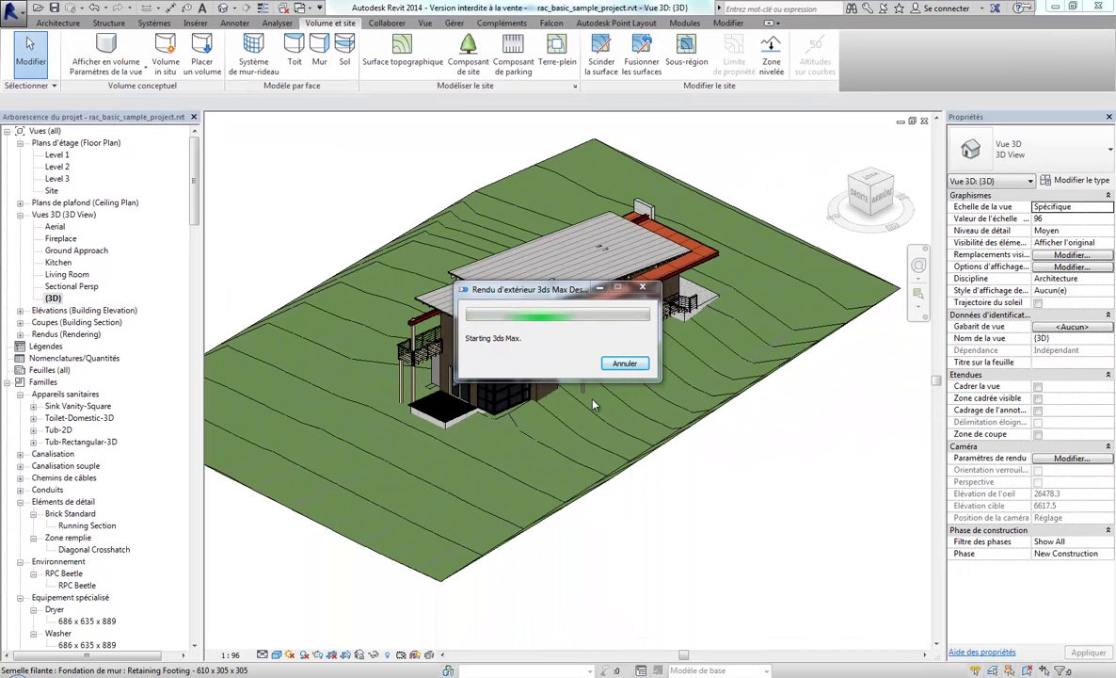
Start an export from the application menu and browse to D:\3 - Efface\Terrain
scroll(658, 427, up, 5)
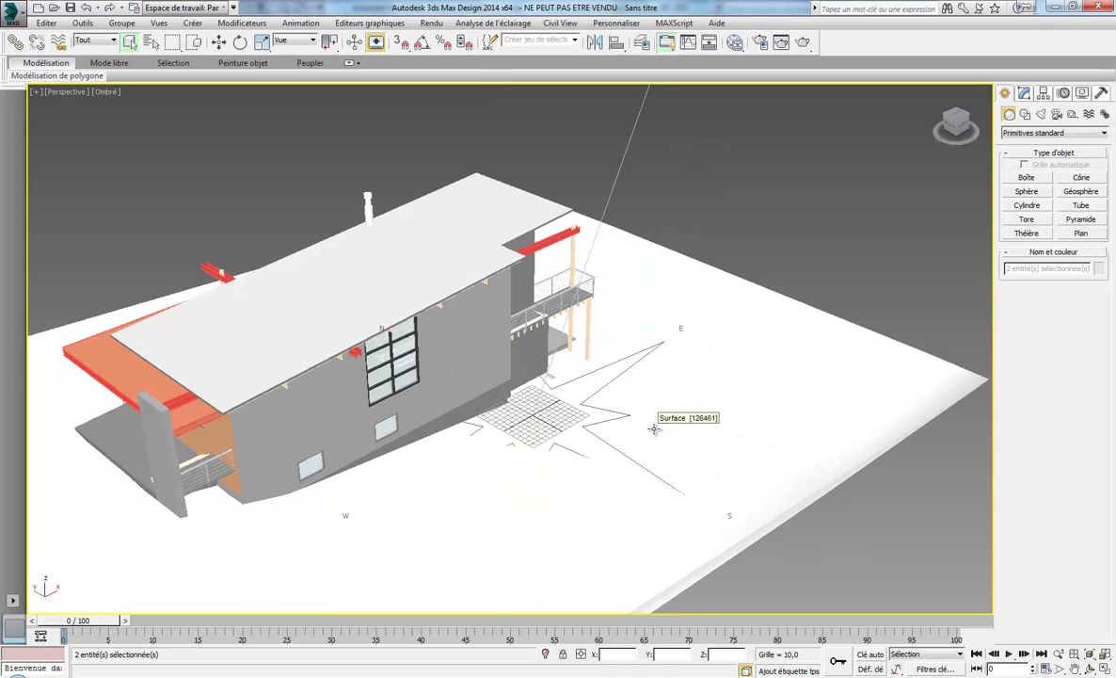
scroll(654, 428, down, 3)
mouse_move(661, 423)
middle_down()
mouse_move(672, 427)
mouse_move(609, 434)
middle_up()
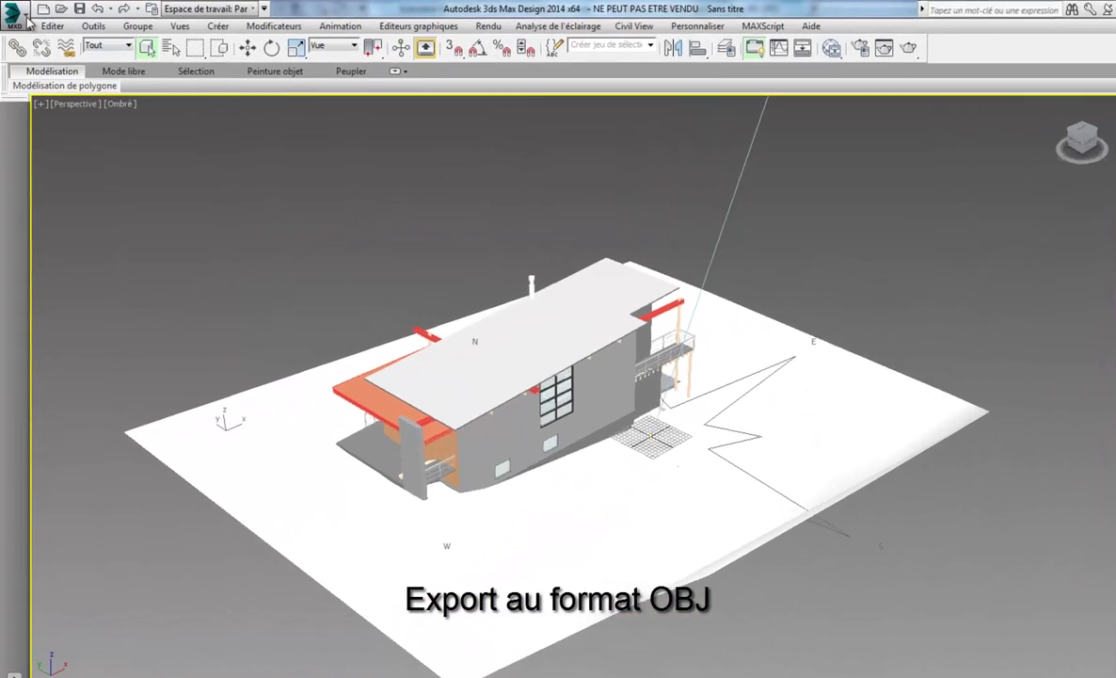
click(19, 13)
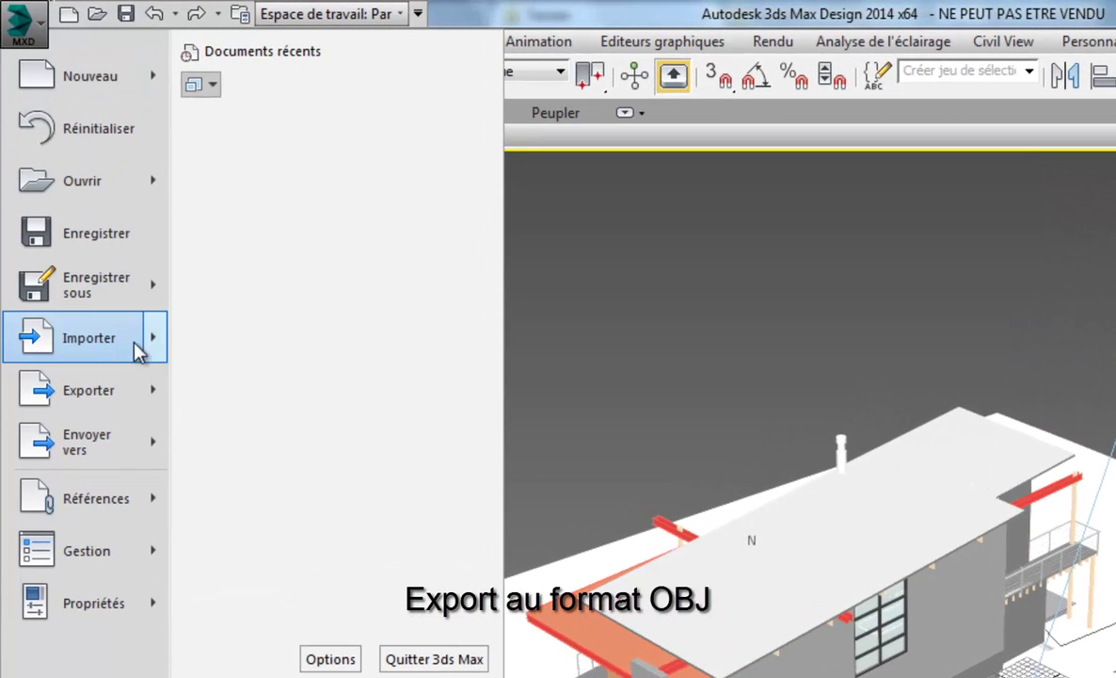
mouse_move(89, 390)
click(242, 112)
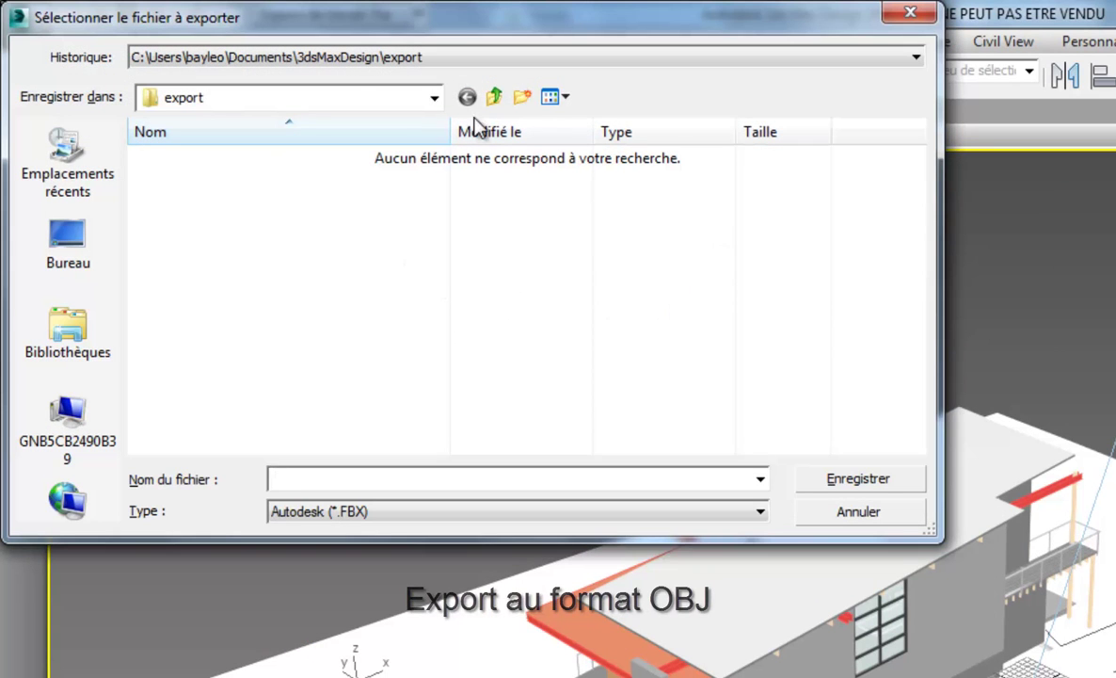
click(393, 101)
click(202, 292)
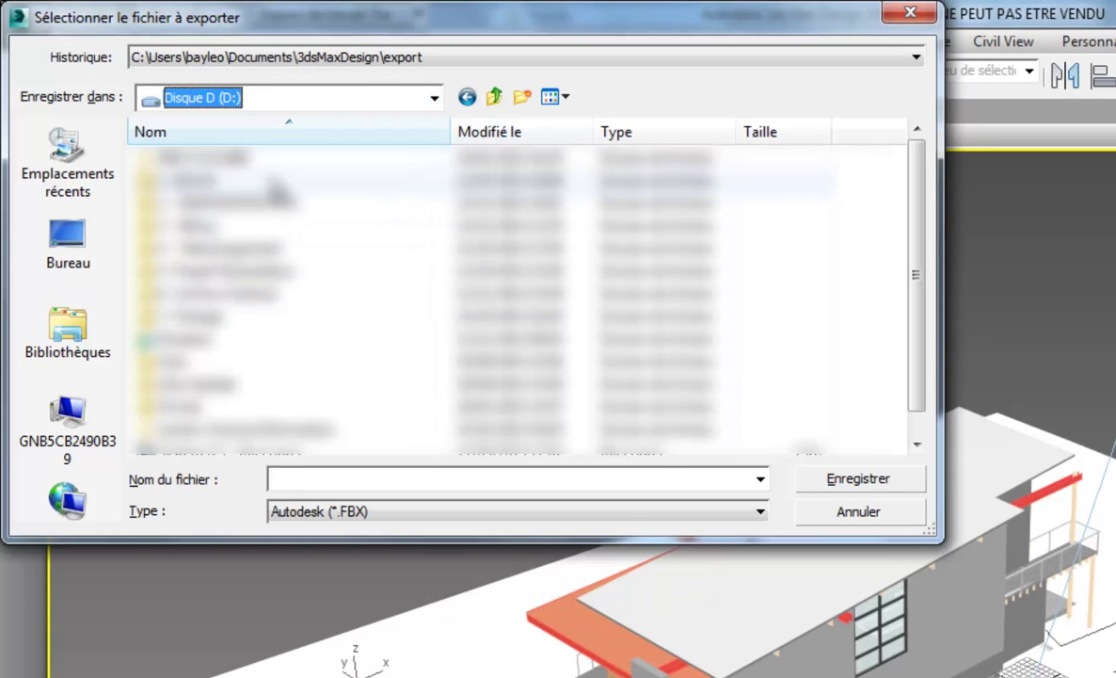
double_click(242, 248)
click(226, 282)
scroll(223, 360, down, 2)
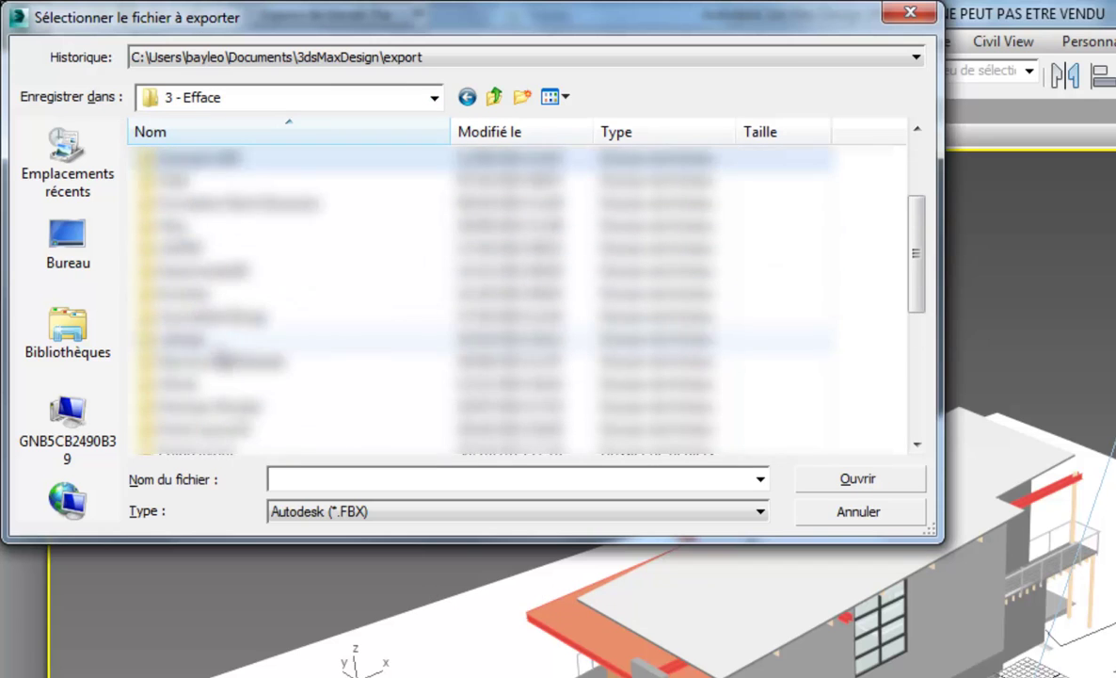
scroll(223, 360, down, 2)
scroll(216, 371, down, 1)
scroll(207, 386, down, 1)
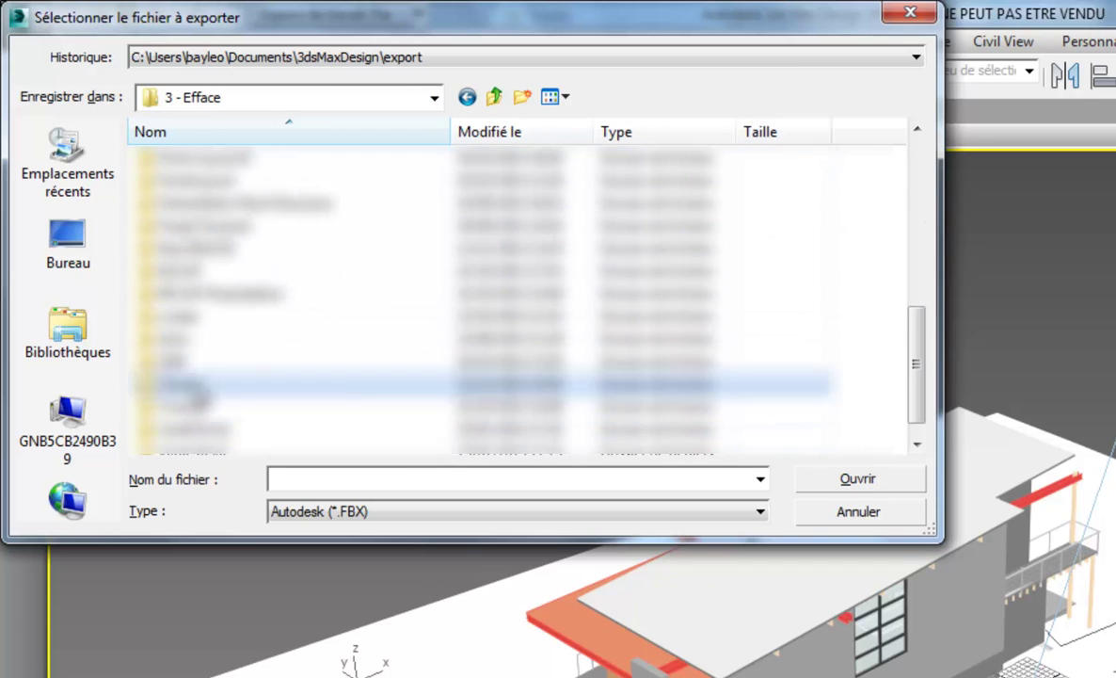
double_click(189, 384)
Save the export as OBJ named Terrain and complete it with the default options
click(381, 511)
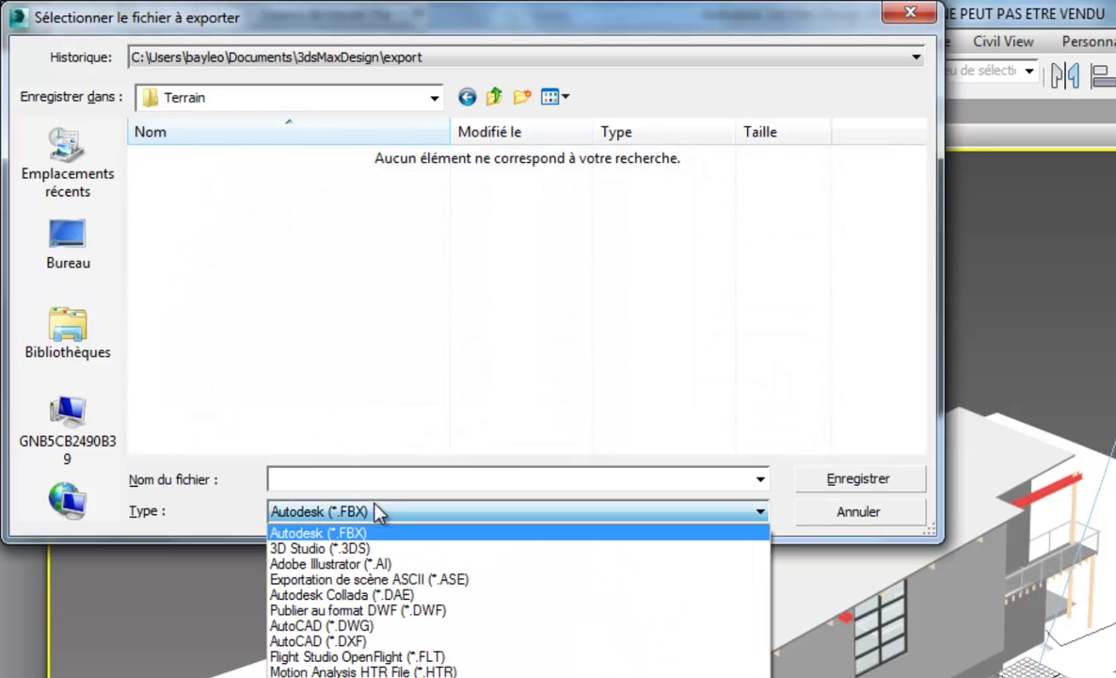
click(287, 596)
text(Terrain)
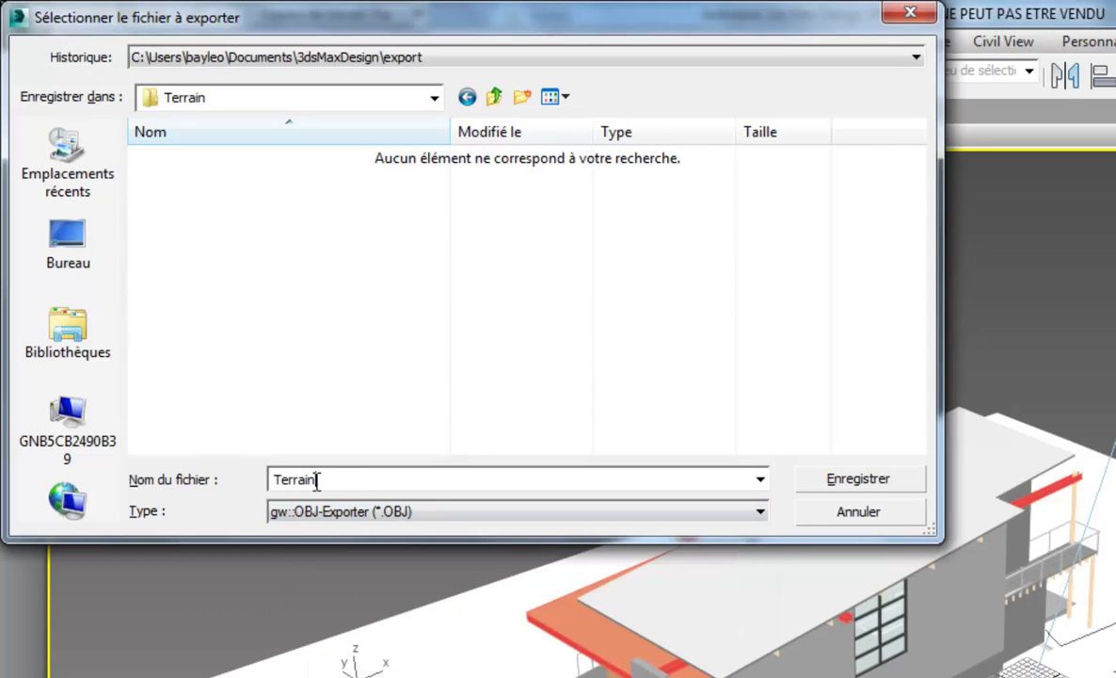
click(876, 475)
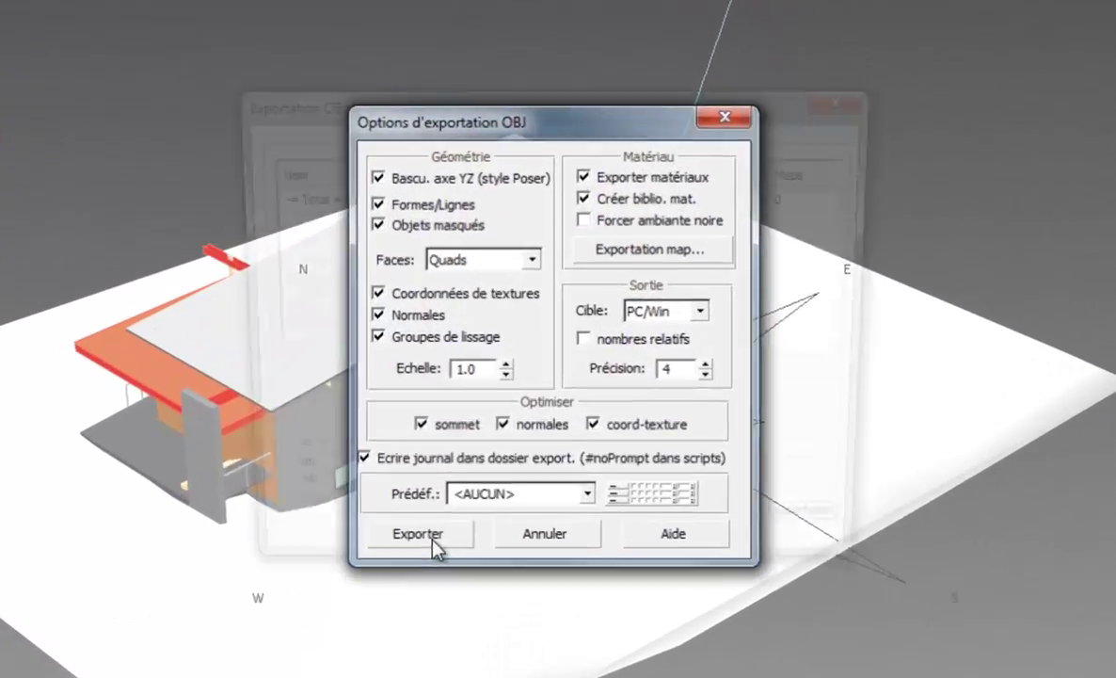
click(482, 449)
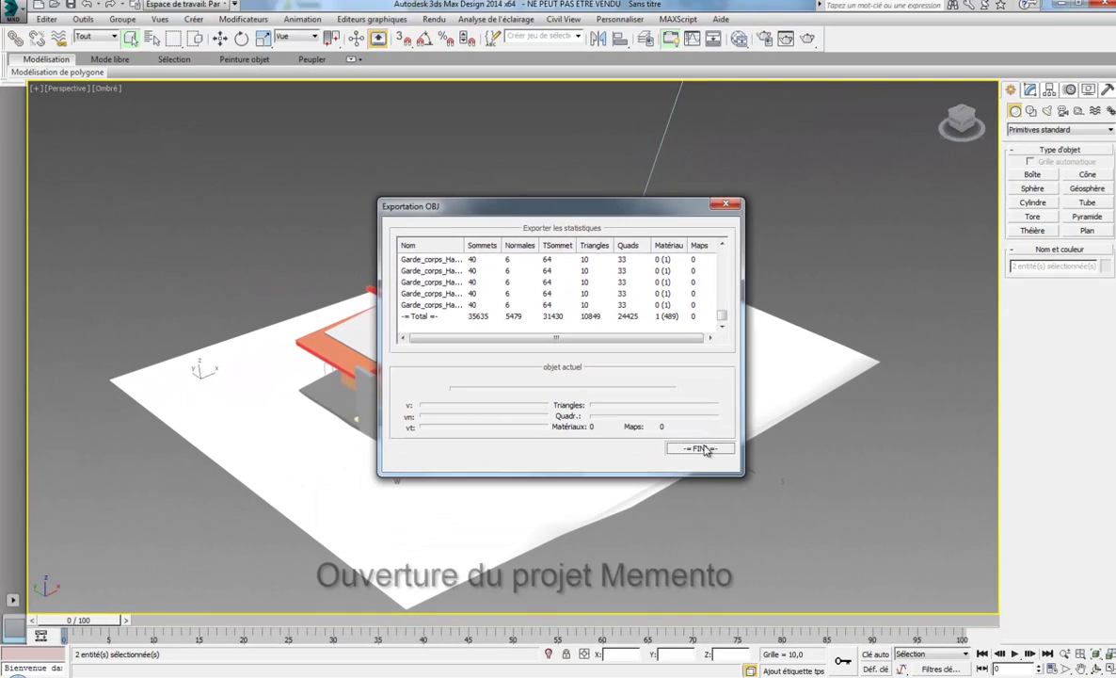
click(702, 448)
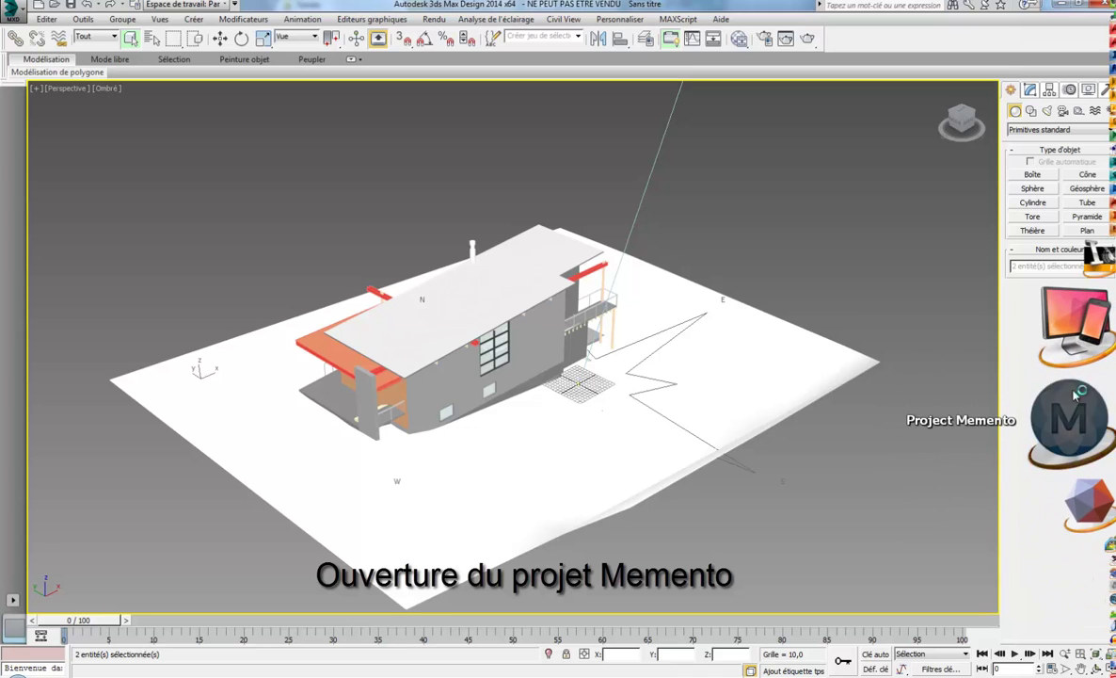
Launch Project Memento and open Terrain.obj
click(1071, 393)
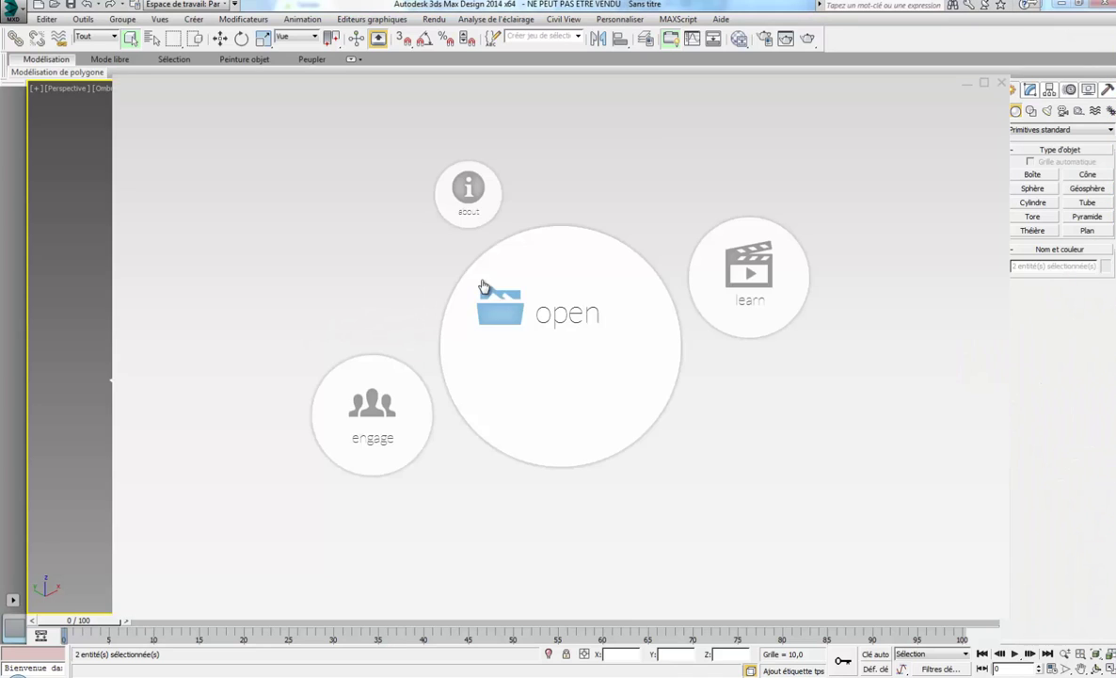
click(523, 308)
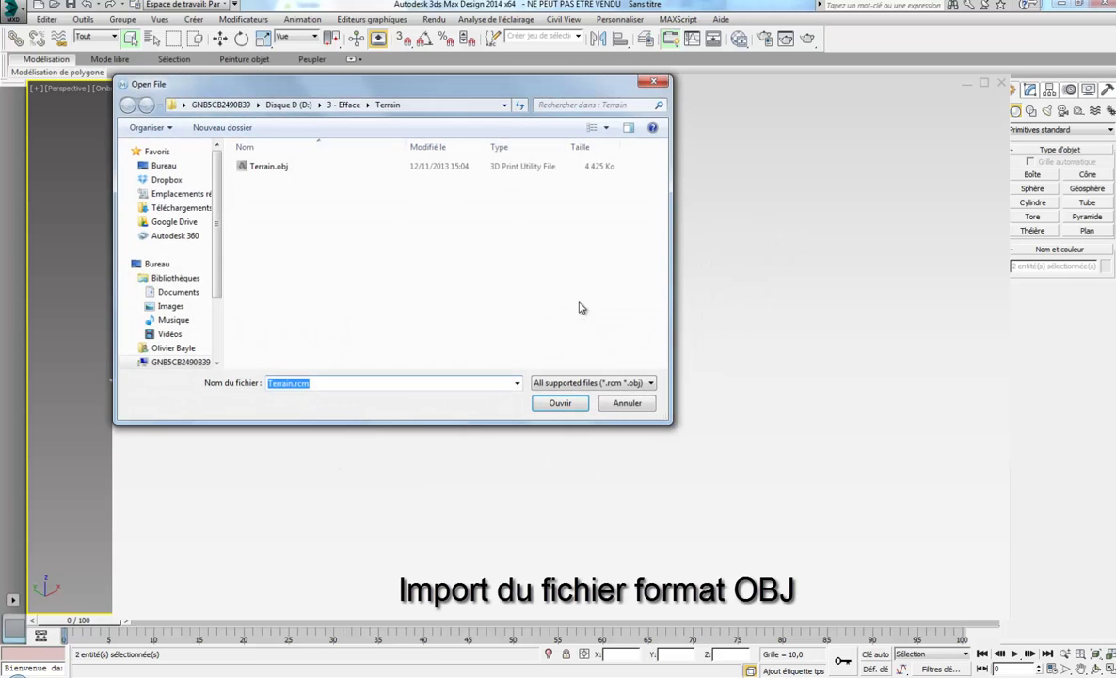
click(560, 403)
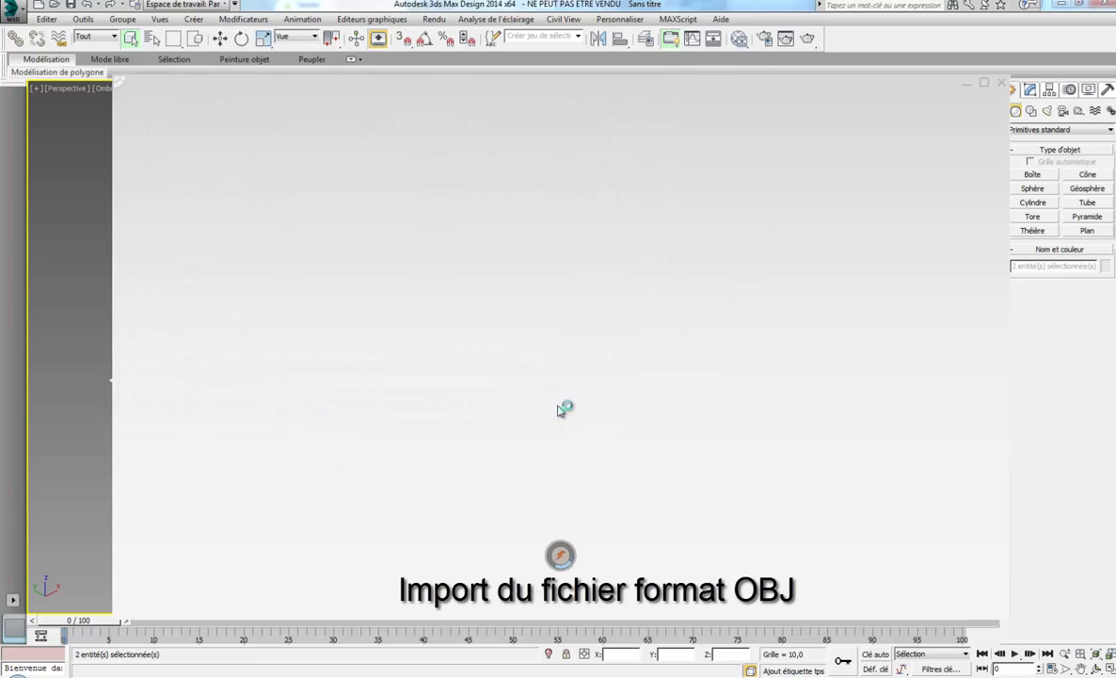
Place the up arrow on the flat ground to set the model upright
mouse_move(581, 469)
right_down()
mouse_move(451, 518)
mouse_move(366, 586)
right_up()
click(287, 646)
scroll(571, 350, up, 5)
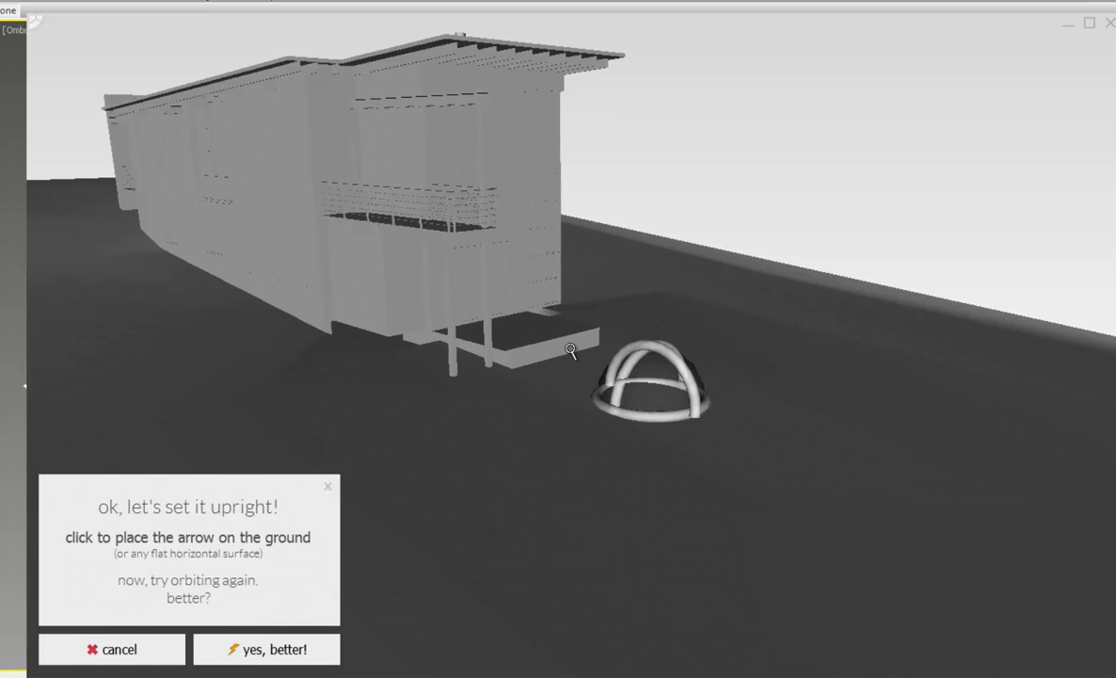
click(539, 334)
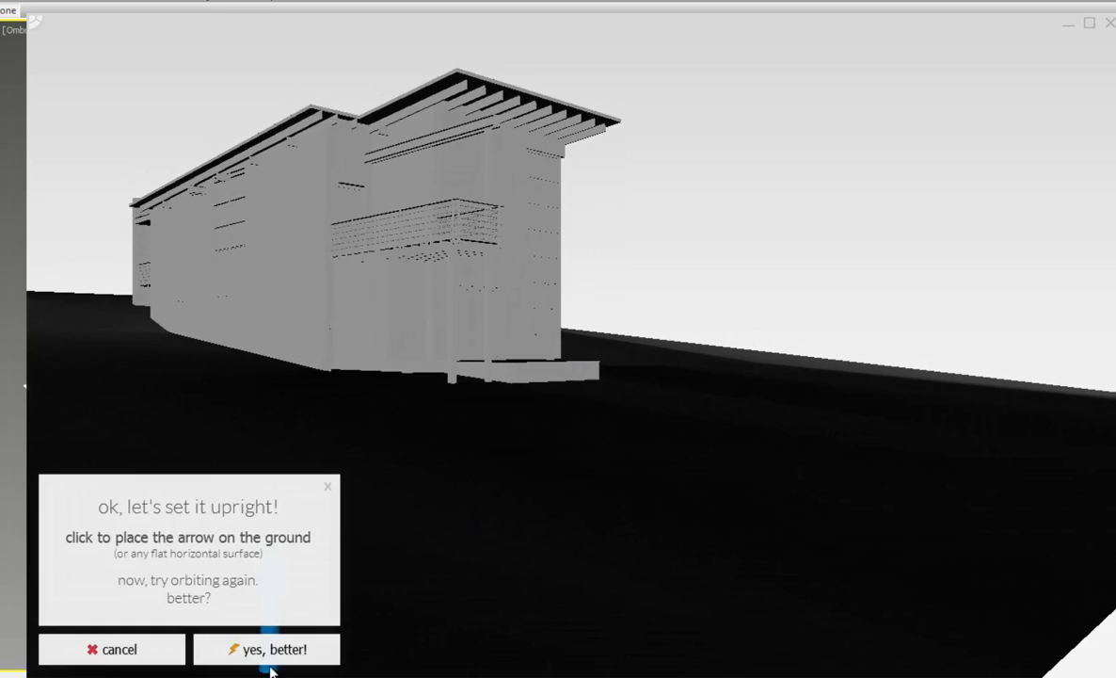
Confirm the upright orientation, then select the lower terrain and refine its mesh
click(268, 649)
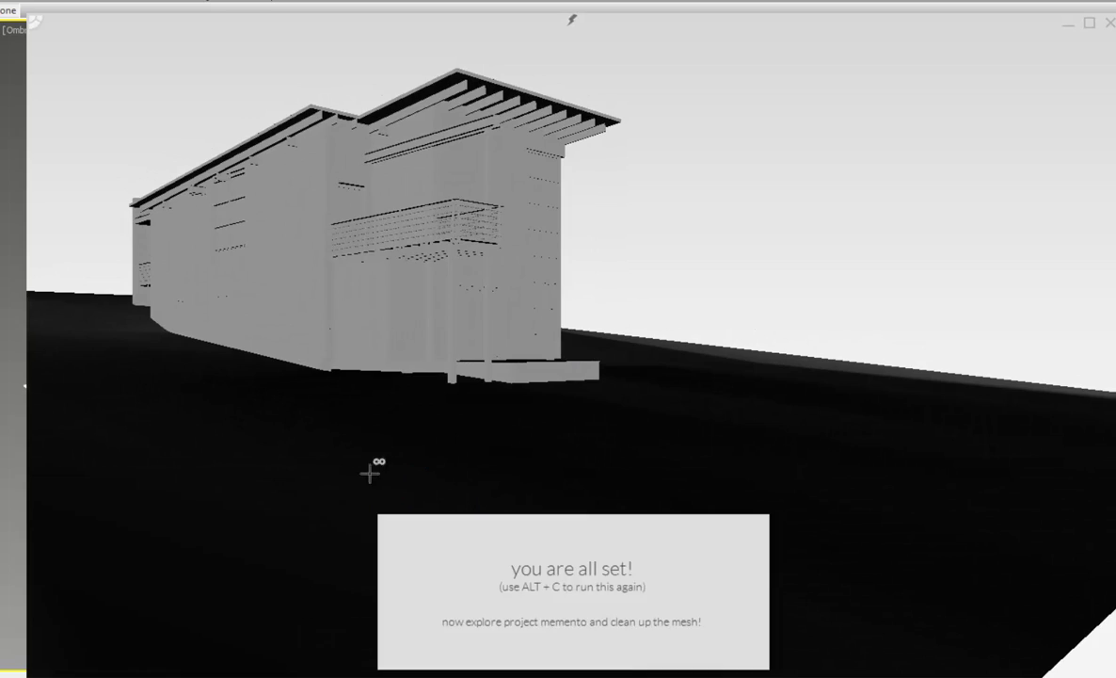
mouse_move(373, 463)
right_down()
mouse_move(567, 369)
mouse_move(488, 483)
right_up()
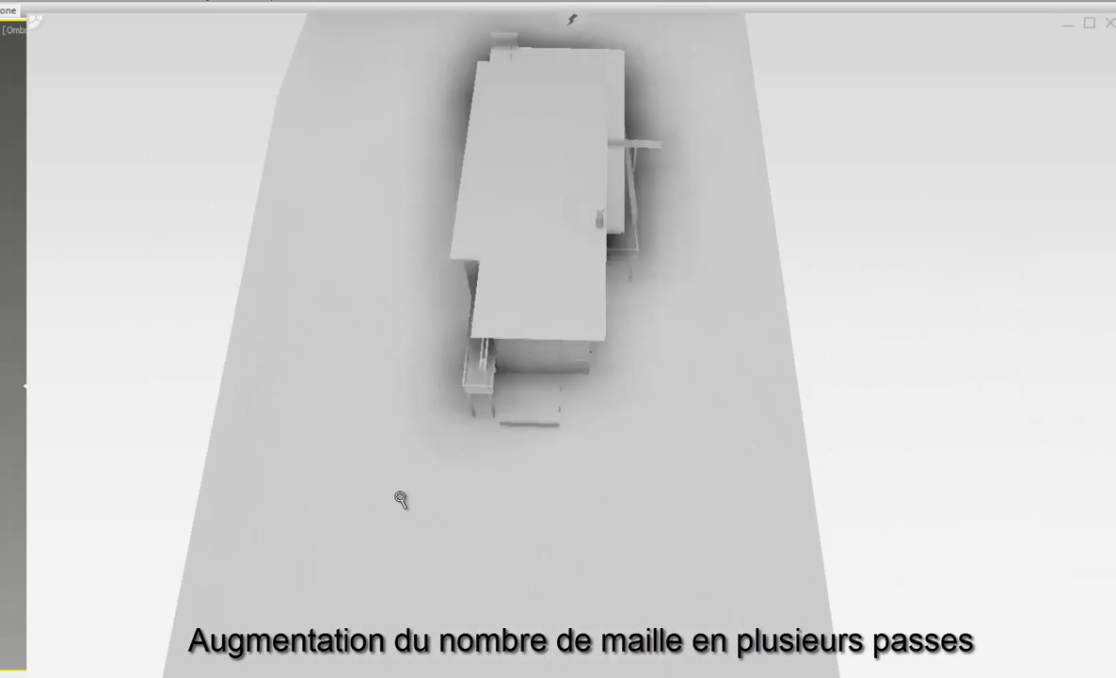
drag(590, 606, 247, 486)
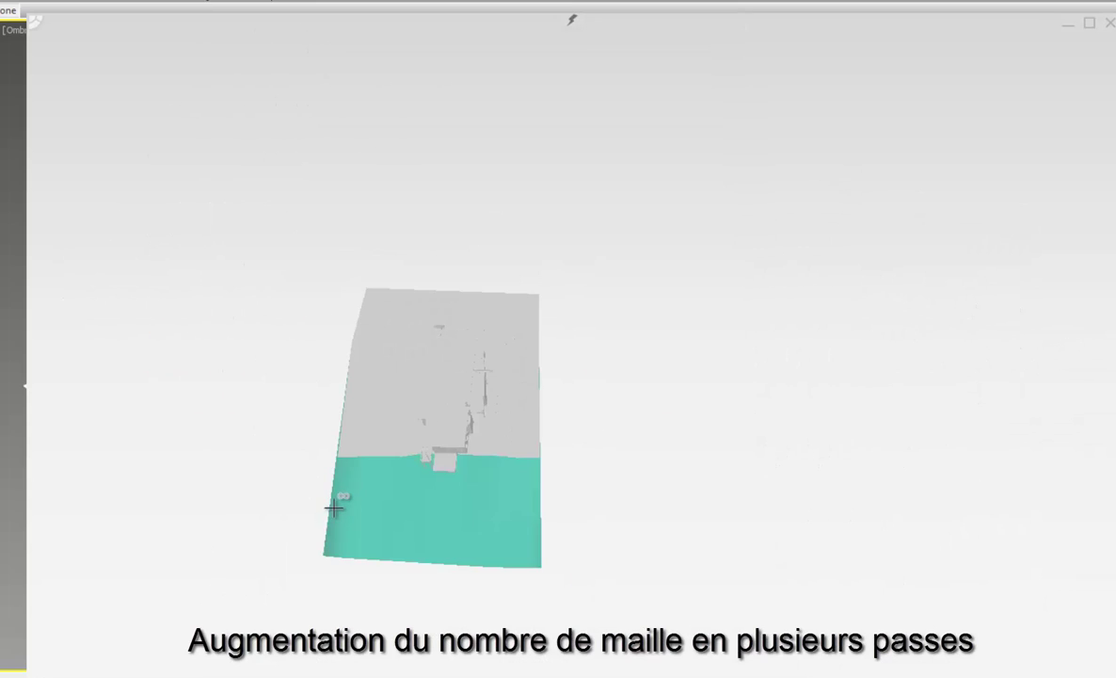
mouse_move(334, 508)
middle_down()
mouse_move(381, 481)
mouse_move(422, 525)
middle_up()
mouse_move(492, 612)
alt+middle_down()
mouse_move(317, 279)
mouse_move(643, 409)
mouse_move(593, 481)
alt+middle_up()
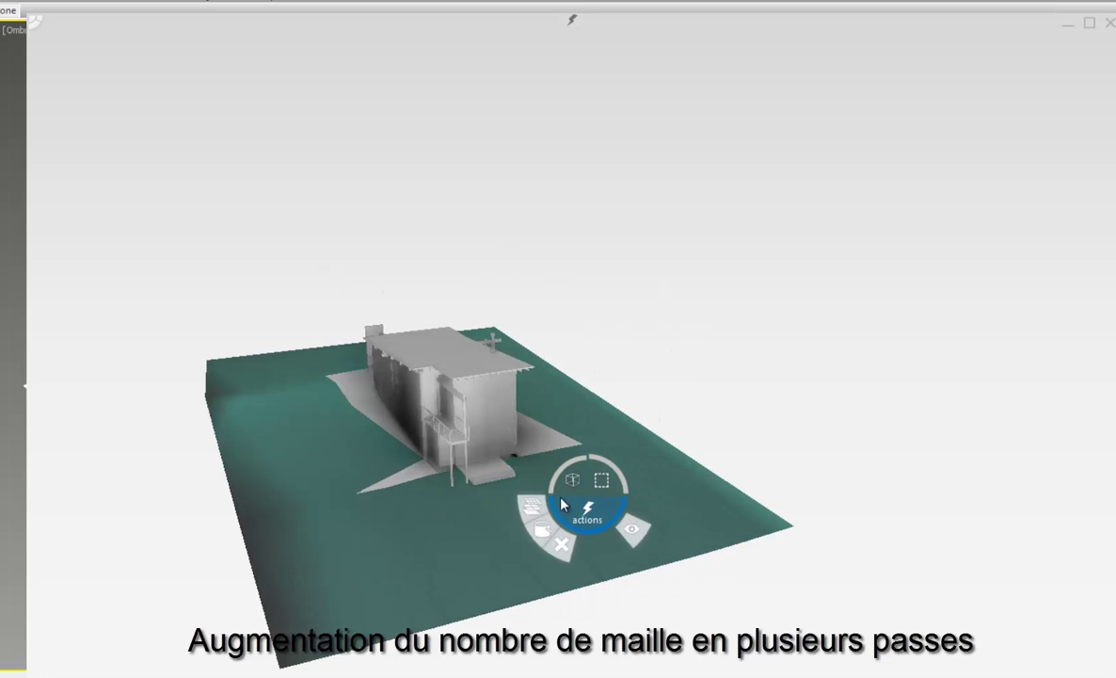
click(541, 530)
click(498, 579)
From a top view, box-select the top, left, bottom and right strips of the terrain plane
scroll(556, 530, down, 2)
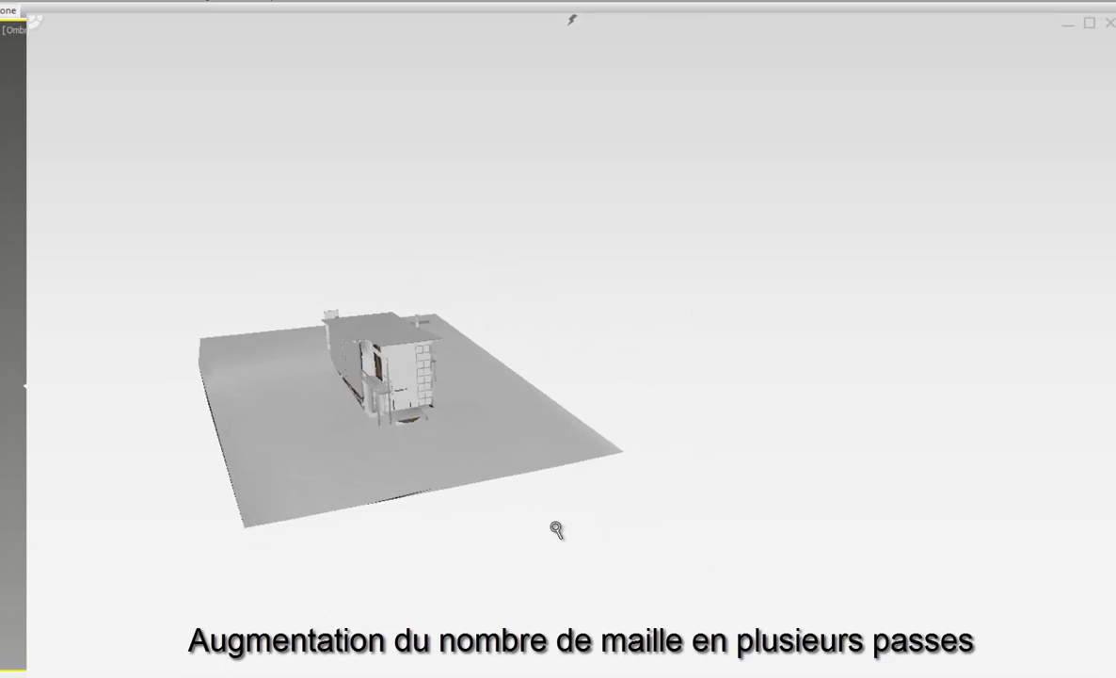
alt+middle_drag(556, 530, 377, 471)
drag(565, 565, 167, 466)
drag(332, 589, 262, 323)
drag(589, 582, 269, 502)
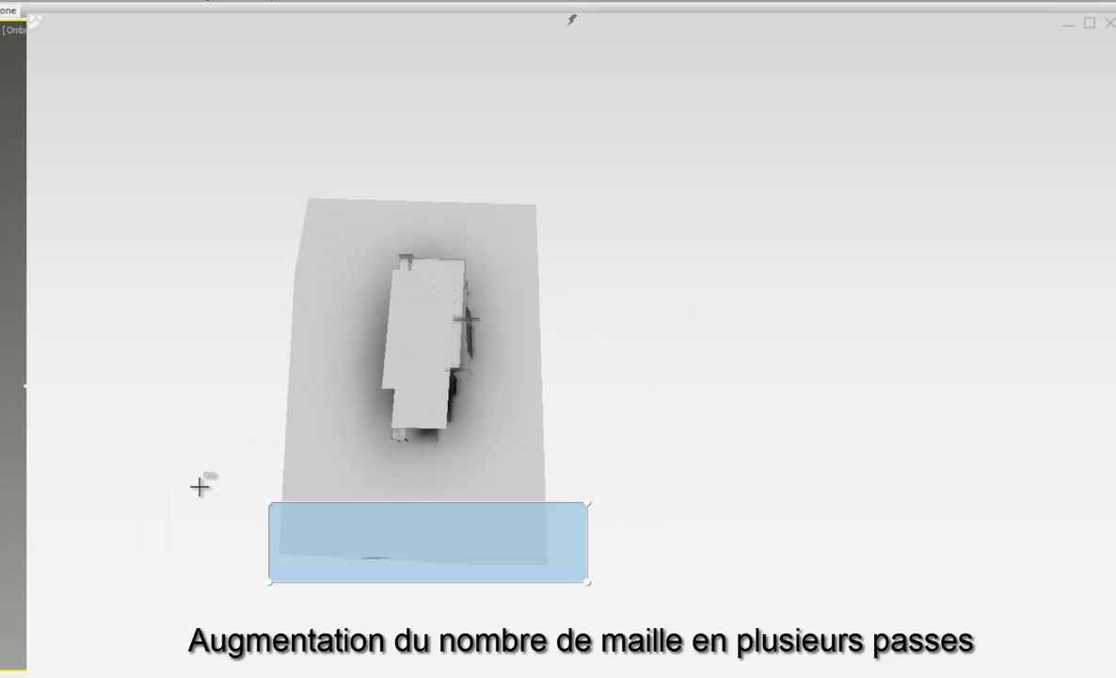
ctrl+drag(325, 551, 229, 87)
ctrl+drag(500, 186, 317, 288)
ctrl+drag(534, 536, 454, 126)
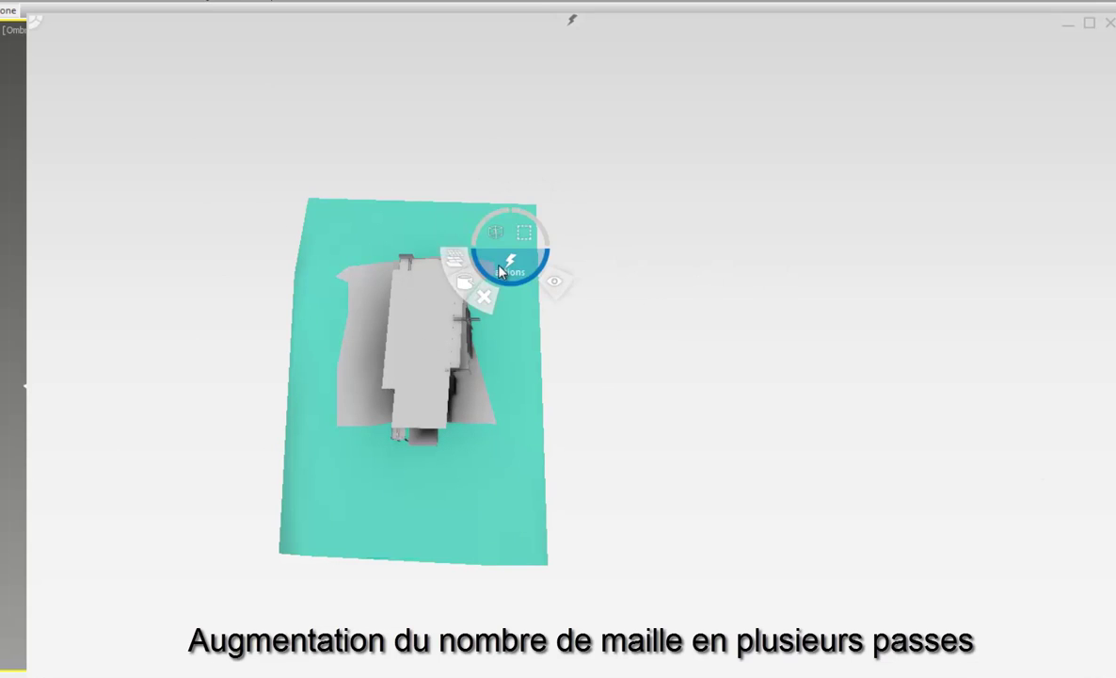
drag(571, 244, 272, 157)
drag(336, 598, 266, 249)
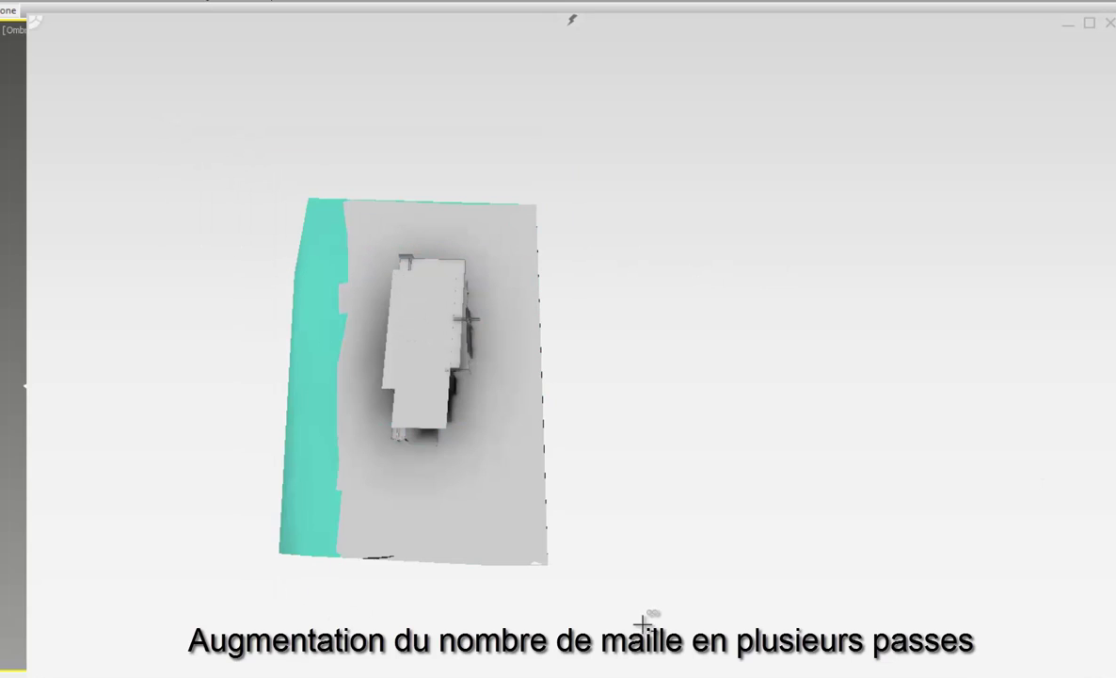
ctrl+drag(642, 616, 160, 435)
ctrl+drag(590, 618, 468, 233)
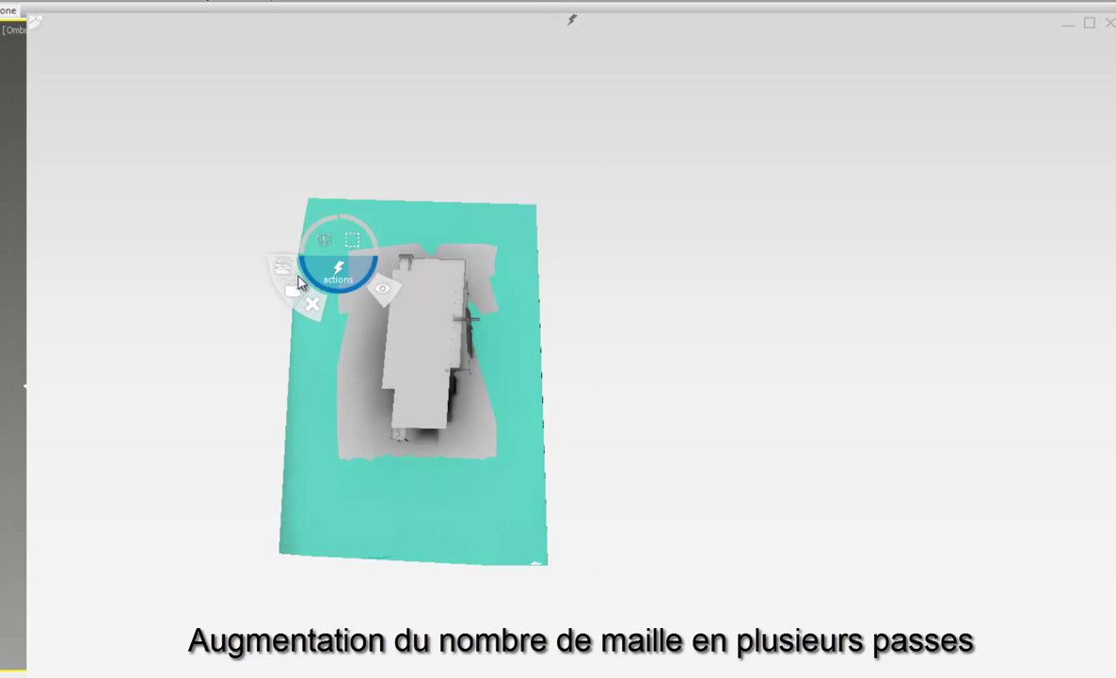
Clear the selection and reselect the left, top, right and bottom strips around the building
click(300, 283)
click(237, 326)
drag(351, 593, 180, 170)
ctrl+drag(542, 252, 92, 128)
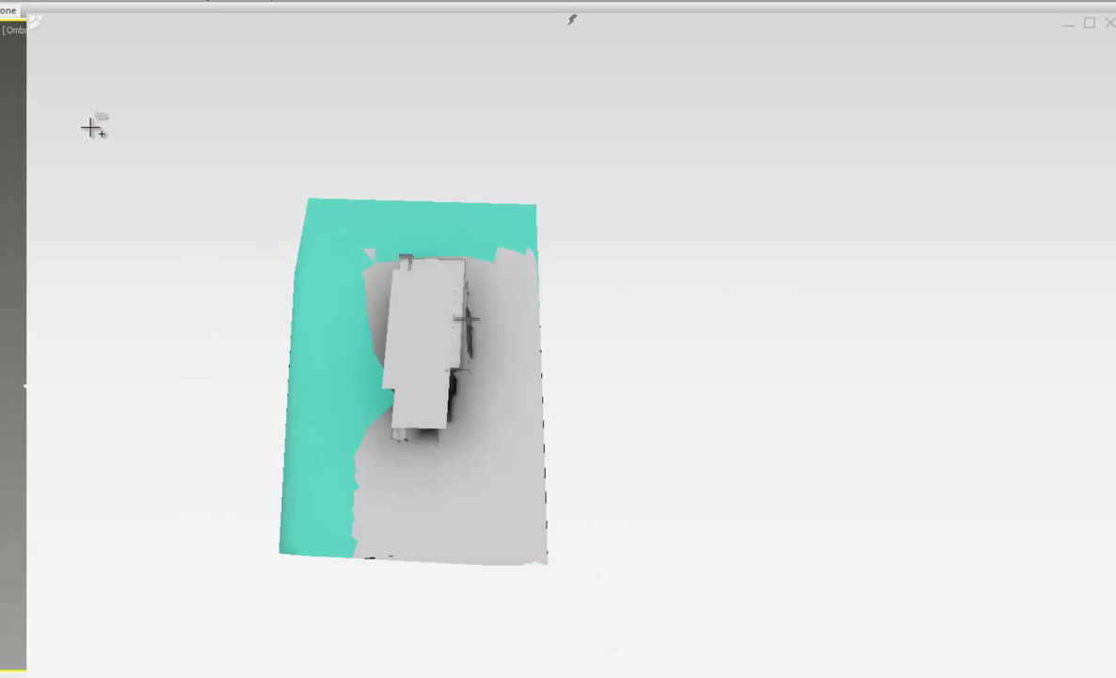
ctrl+drag(541, 574, 490, 175)
ctrl+drag(570, 560, 301, 503)
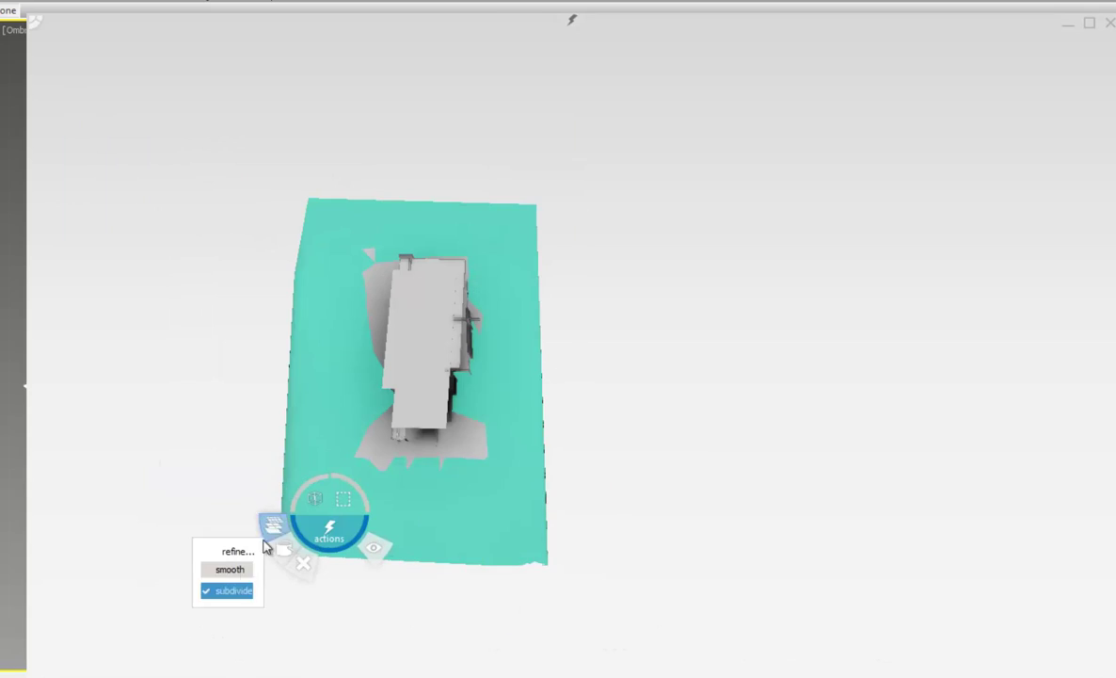
Switch the display to wireframe and orbit down onto the building
click(227, 590)
scroll(318, 231, up, 5)
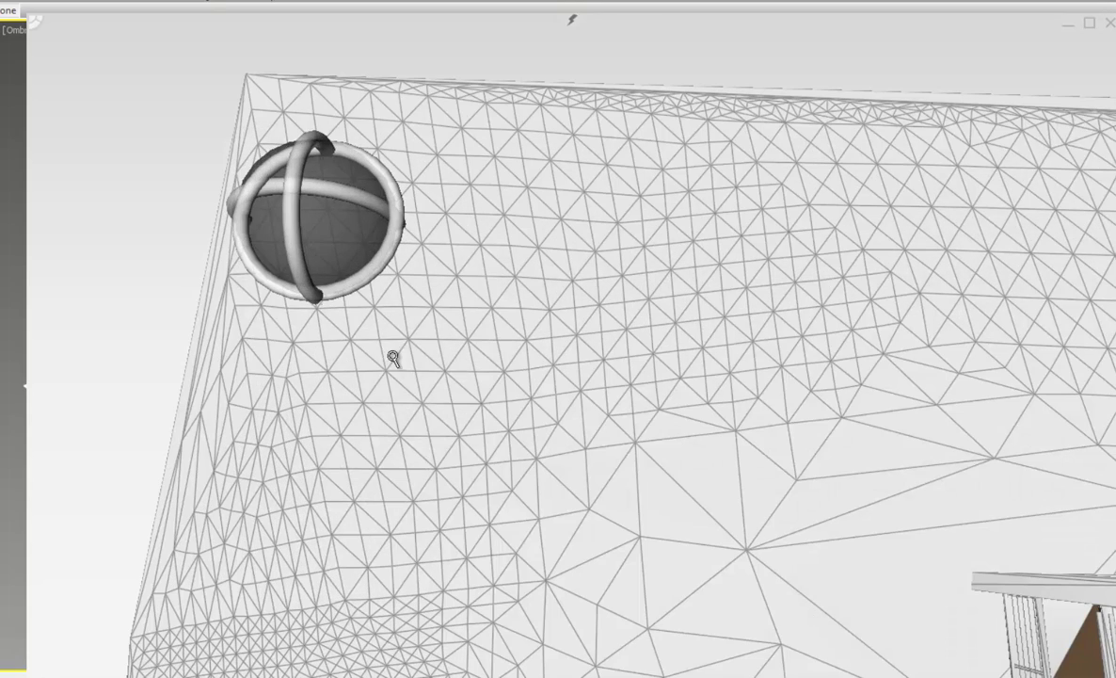
mouse_move(394, 356)
middle_down()
mouse_move(446, 307)
mouse_move(483, 219)
middle_up()
mouse_move(530, 394)
middle_down()
mouse_move(498, 304)
mouse_move(491, 324)
mouse_move(496, 69)
mouse_move(462, 415)
mouse_move(501, 359)
mouse_move(406, 354)
mouse_move(364, 325)
mouse_move(497, 566)
middle_up()
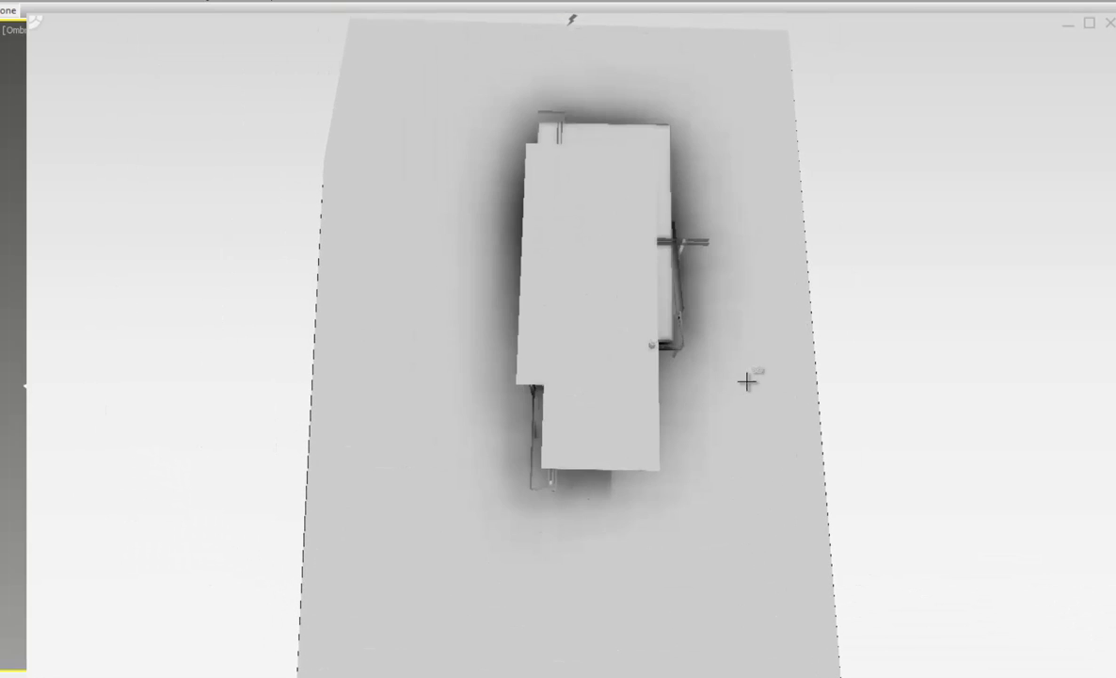
Select the inner rectangle of terrain around the house and crop the model to it
scroll(747, 376, down, 3)
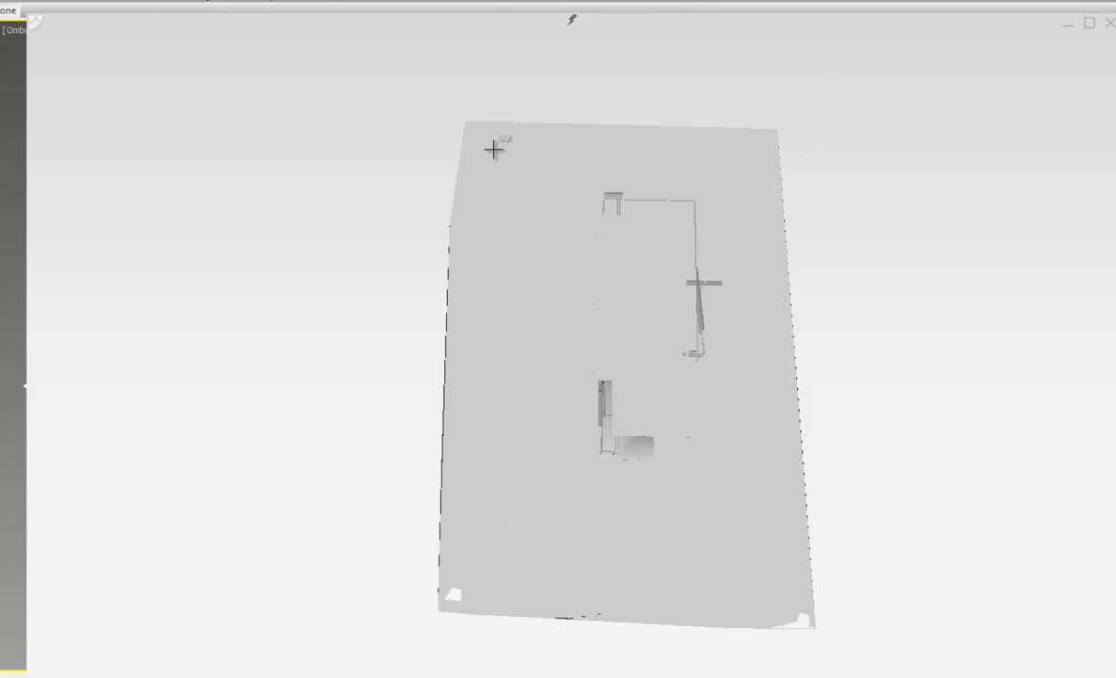
mouse_move(495, 149)
middle_down()
mouse_move(361, 280)
mouse_move(399, 286)
mouse_move(381, 286)
mouse_move(372, 302)
middle_up()
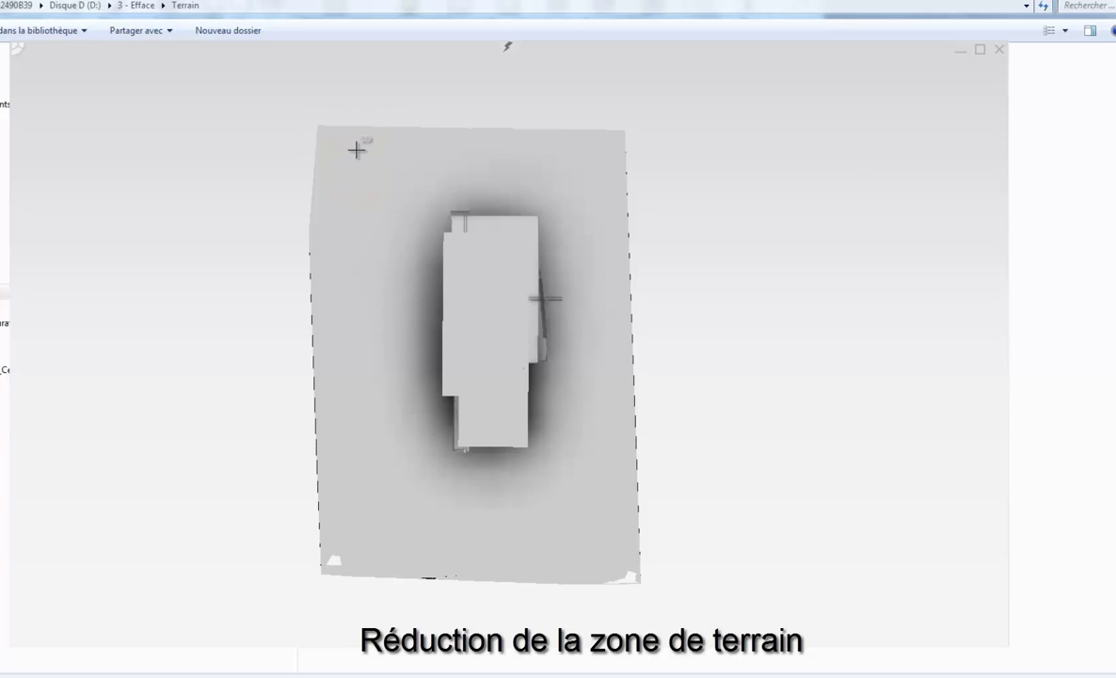
mouse_move(360, 152)
mouse_down()
mouse_move(569, 543)
mouse_move(609, 563)
mouse_up()
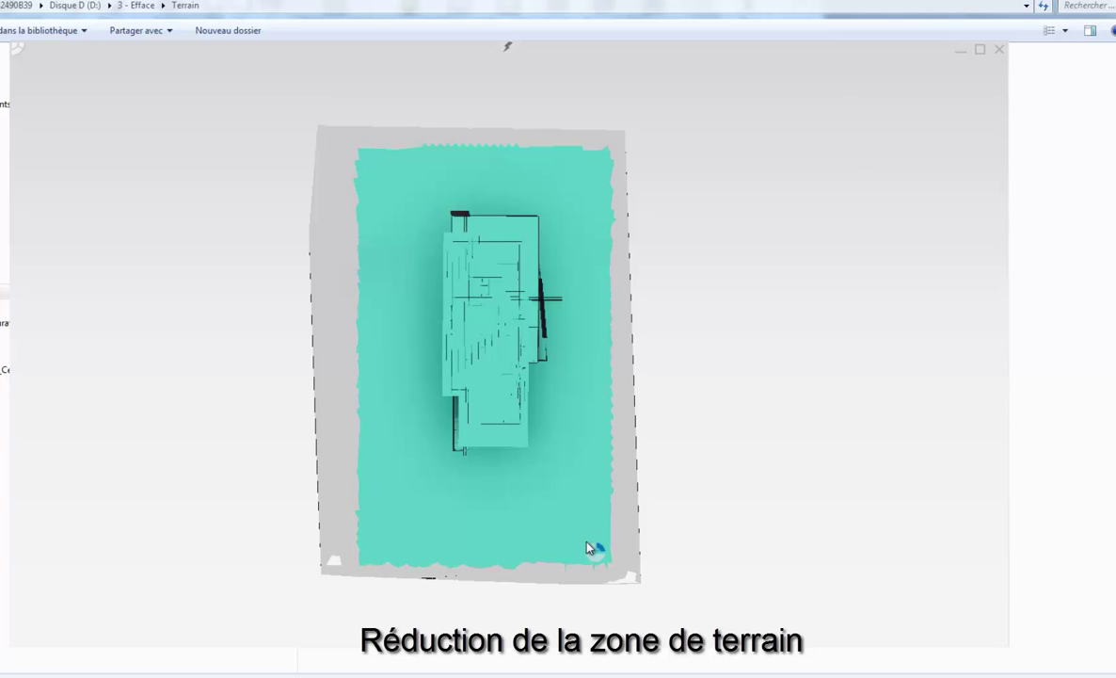
click(595, 568)
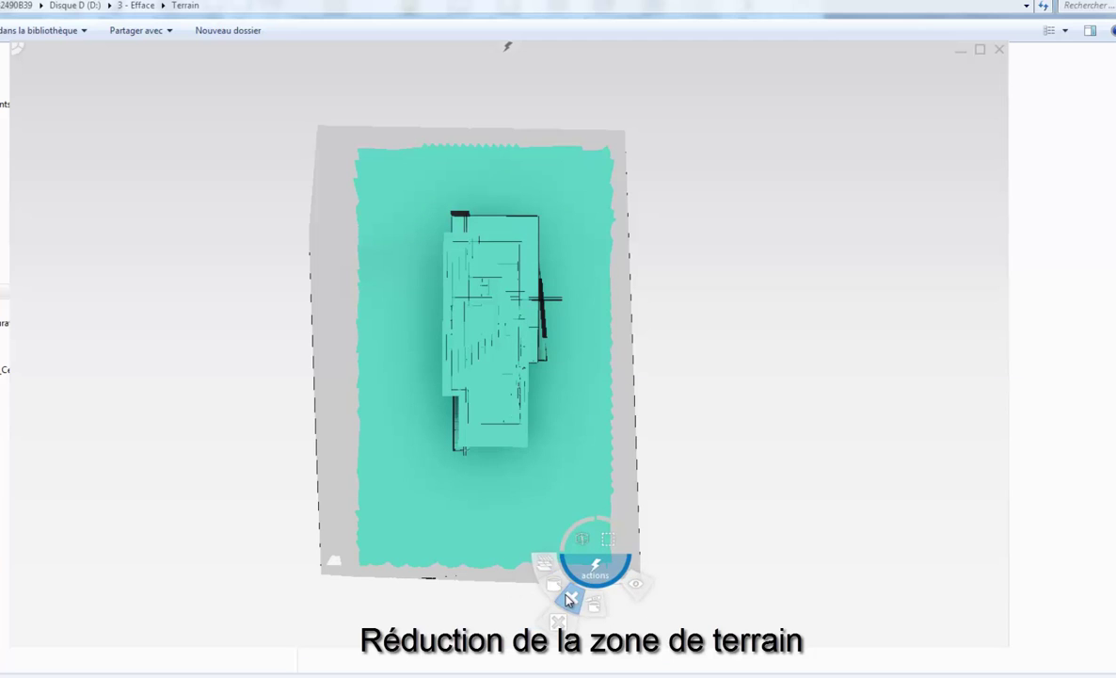
click(558, 623)
mouse_move(483, 567)
mouse_down()
mouse_move(369, 401)
mouse_move(433, 258)
mouse_move(463, 282)
mouse_move(527, 289)
mouse_move(343, 289)
mouse_move(373, 313)
mouse_move(386, 300)
mouse_up()
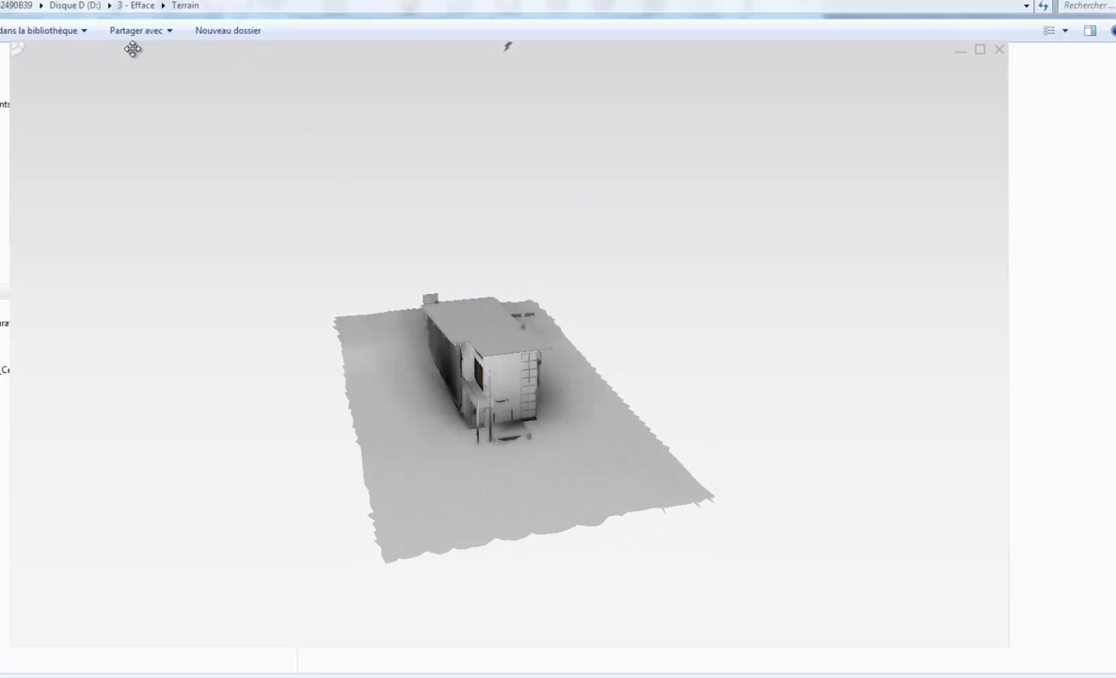
Export the model as OBJ with 40% decimation, saved as Terrain-45.obj
click(18, 49)
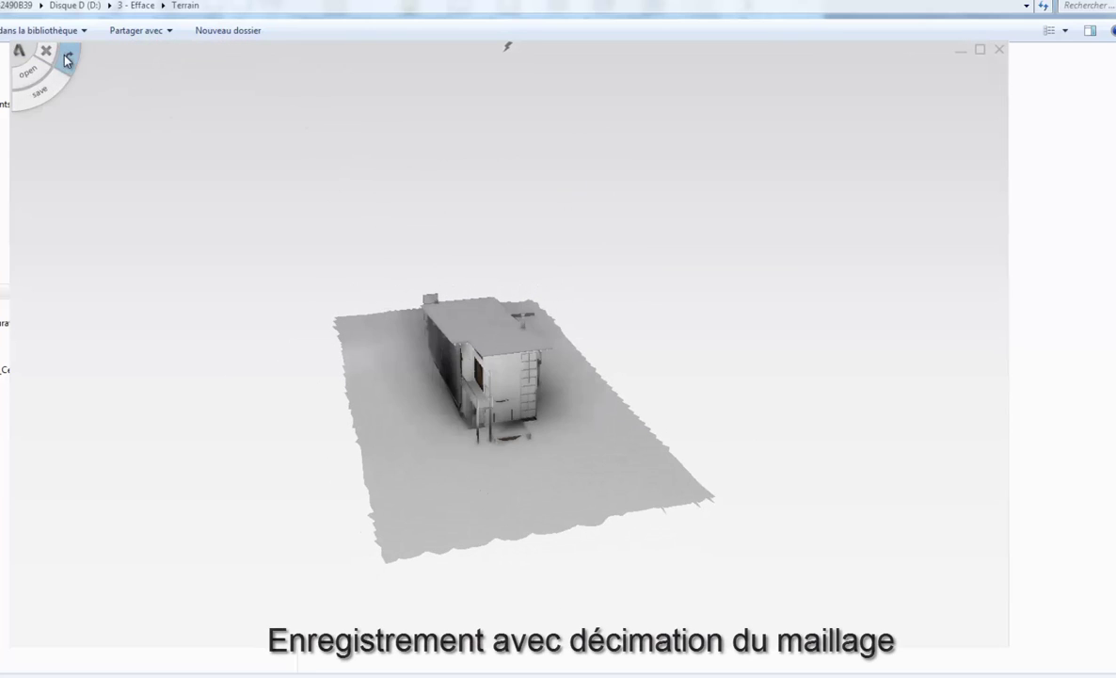
click(66, 59)
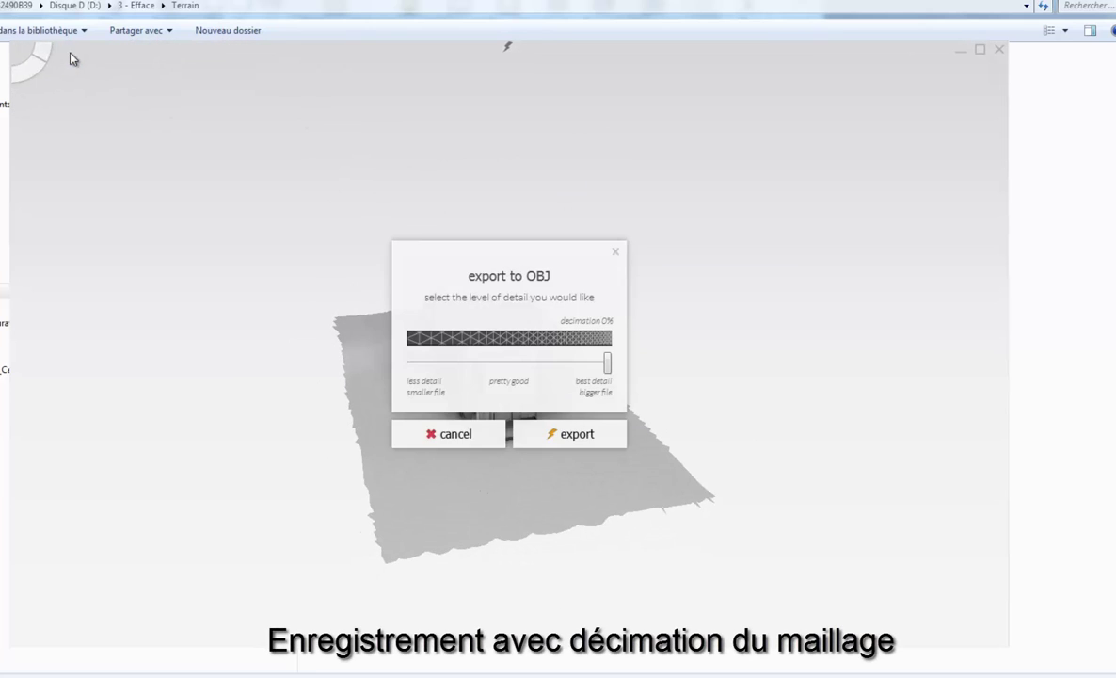
drag(610, 367, 519, 367)
click(552, 428)
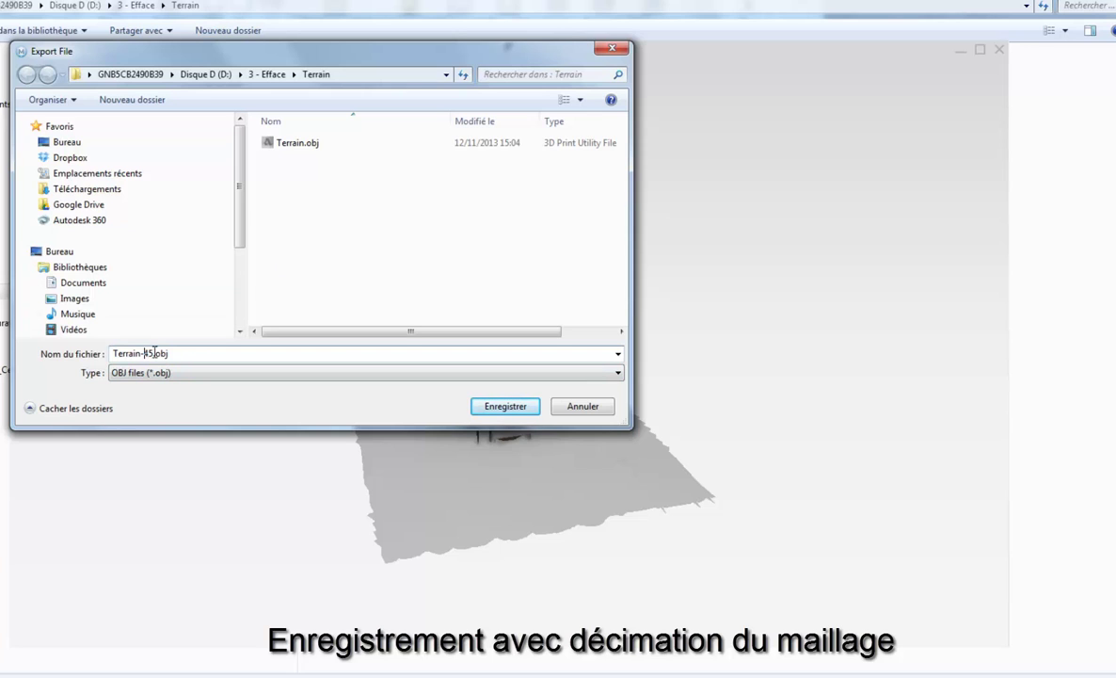
click(496, 408)
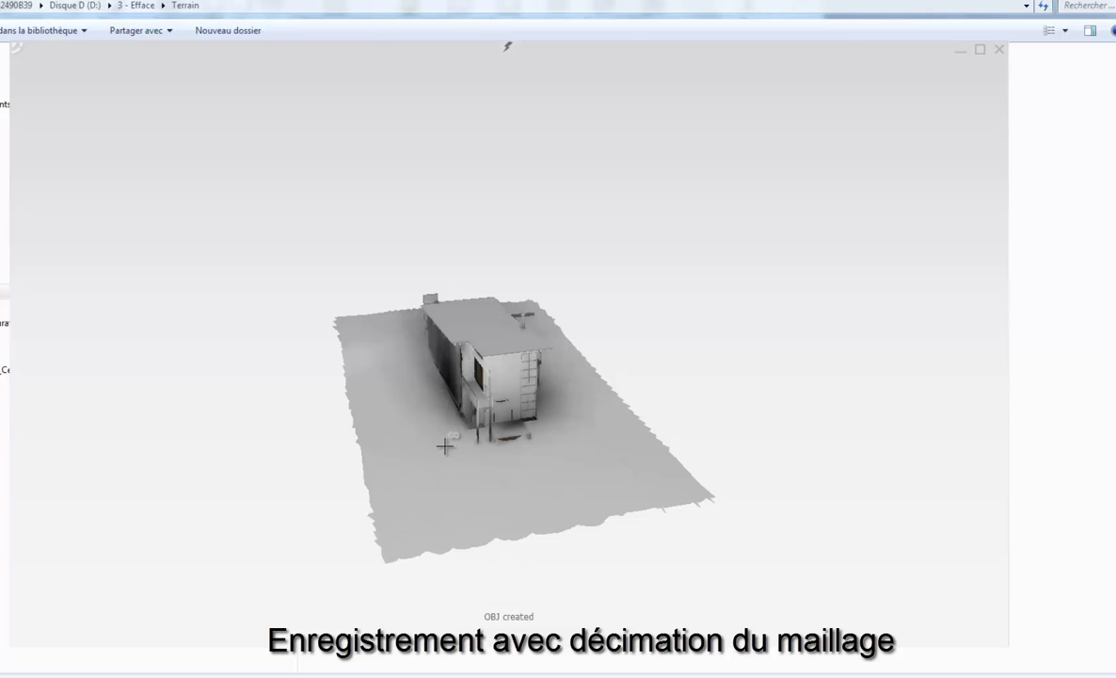
mouse_move(1075, 375)
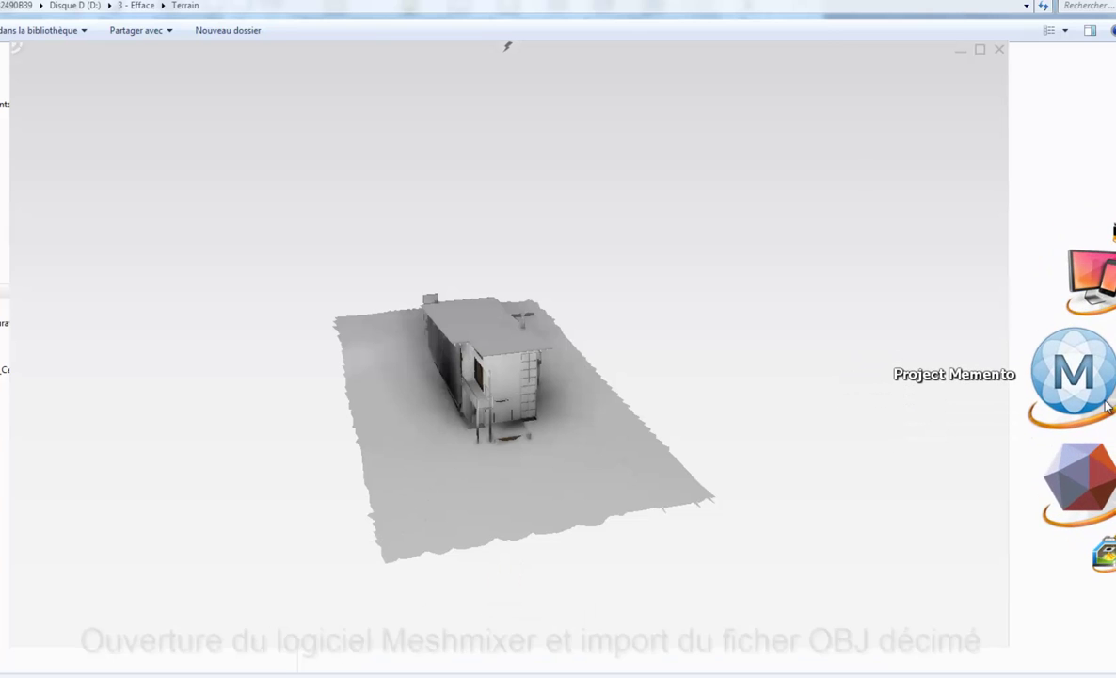
Import Terrain-45.obj from 3 - Efface\Terrain into Meshmixer and orbit to a near top-down view
click(1104, 420)
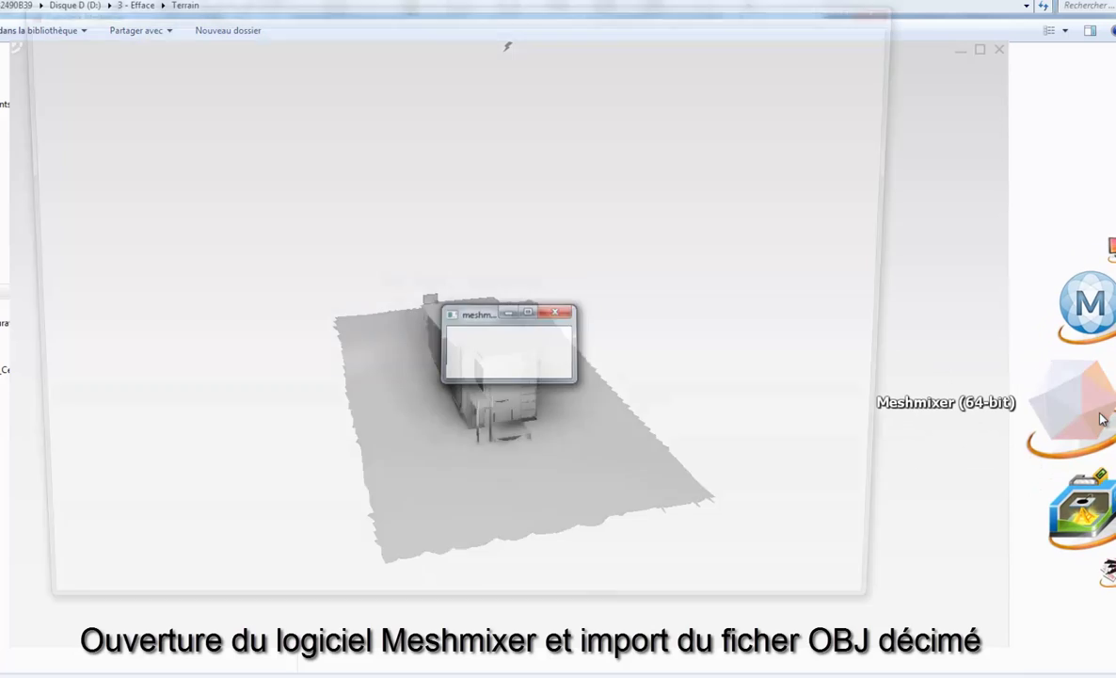
click(362, 299)
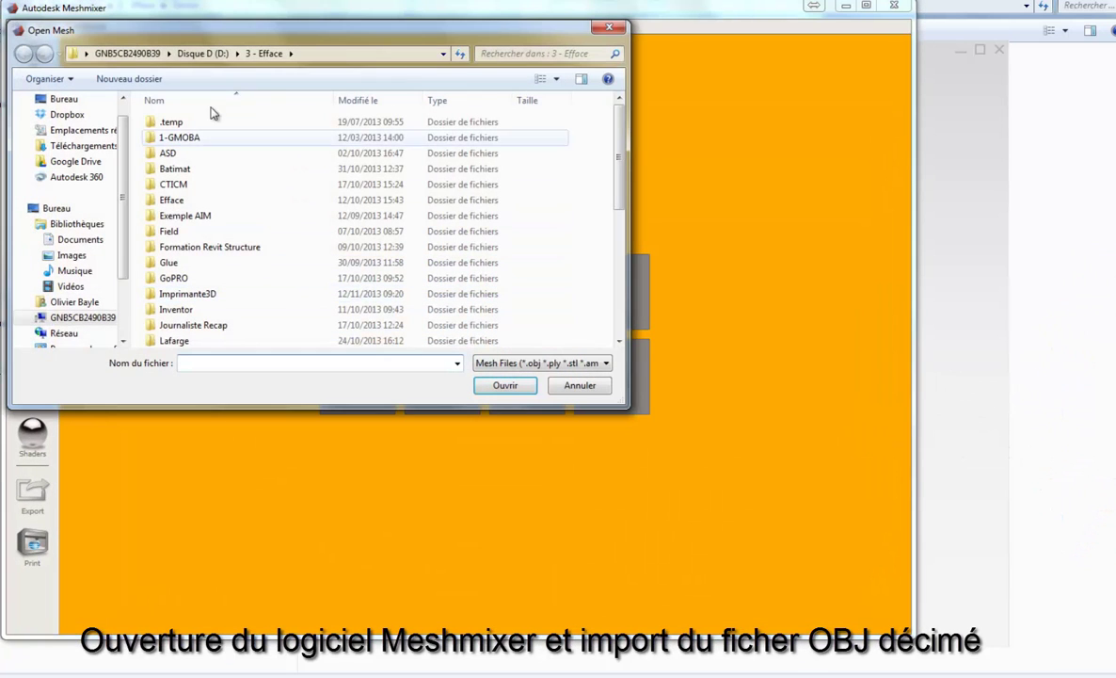
double_click(173, 201)
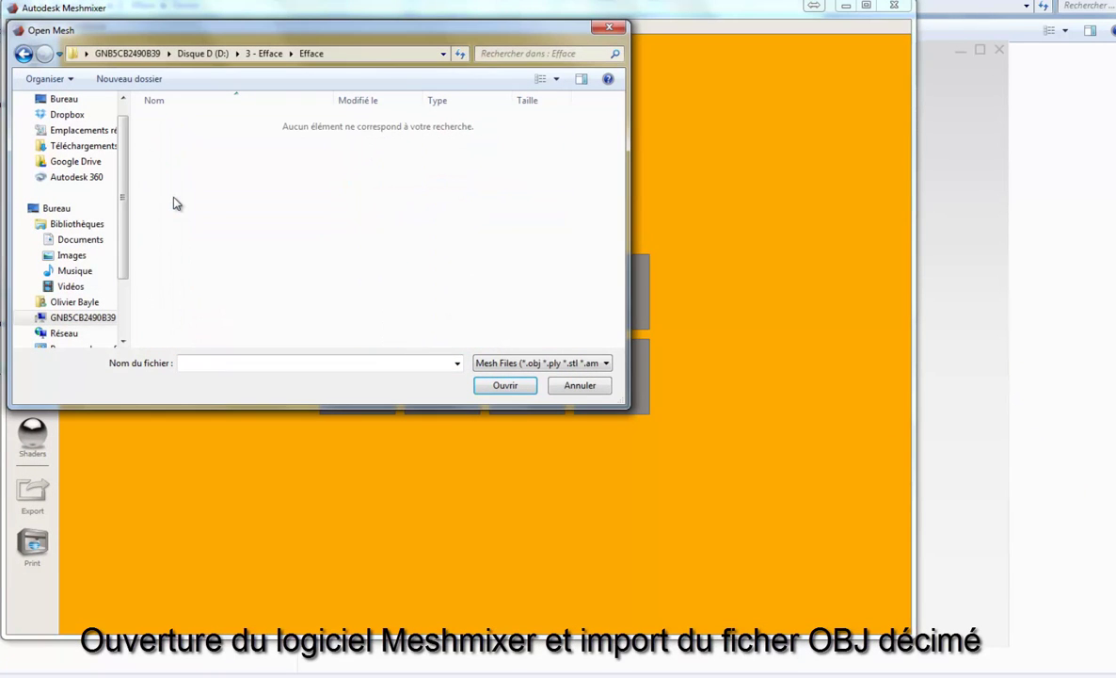
click(263, 53)
scroll(177, 316, down, 4)
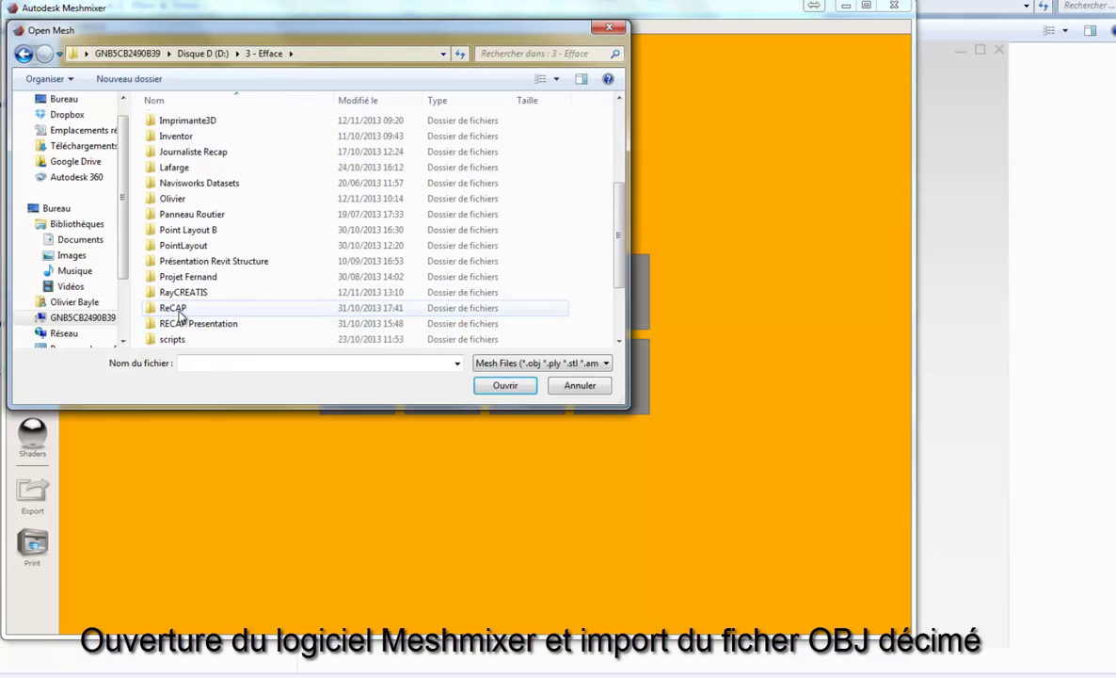
scroll(183, 309, down, 2)
double_click(184, 308)
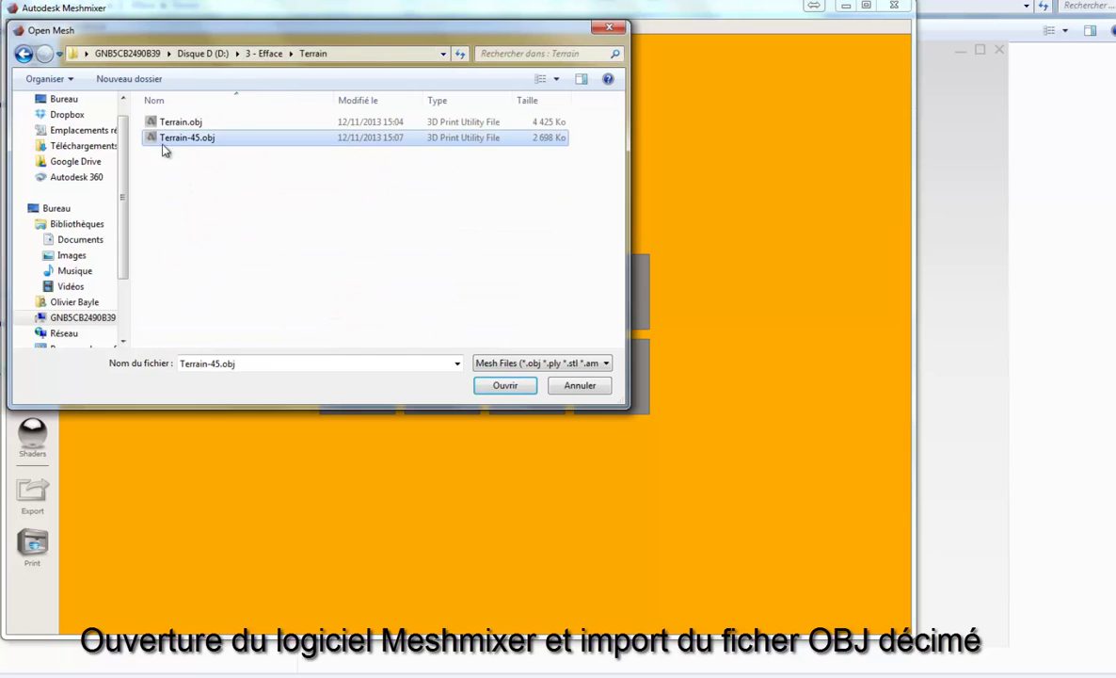
click(504, 386)
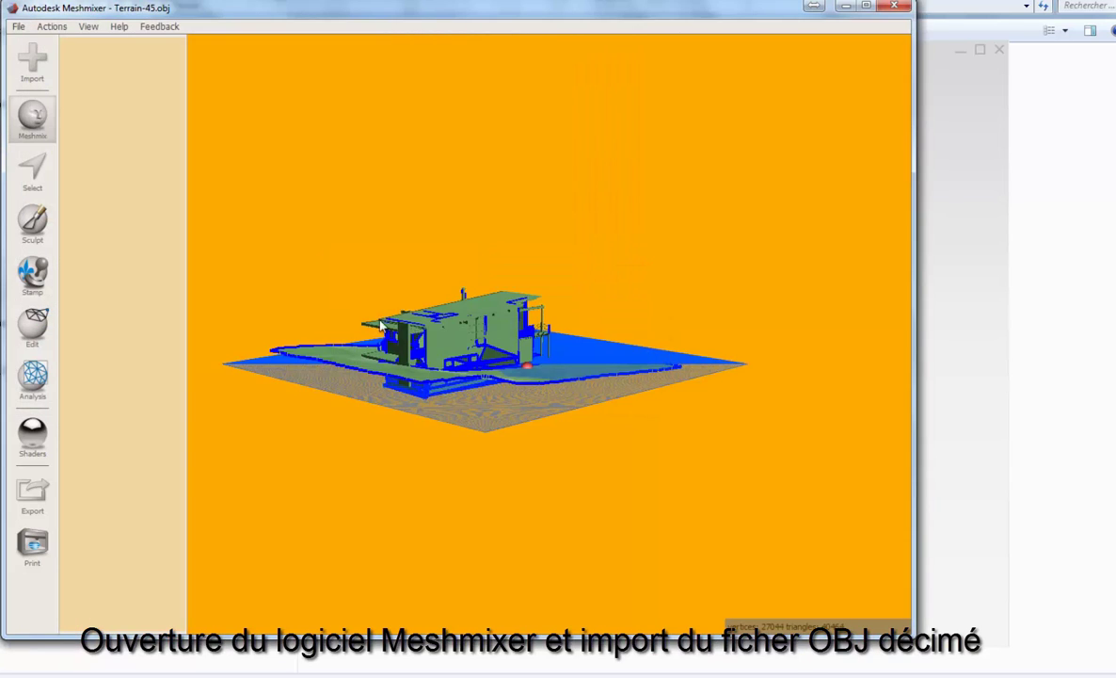
right_drag(434, 368, 274, 381)
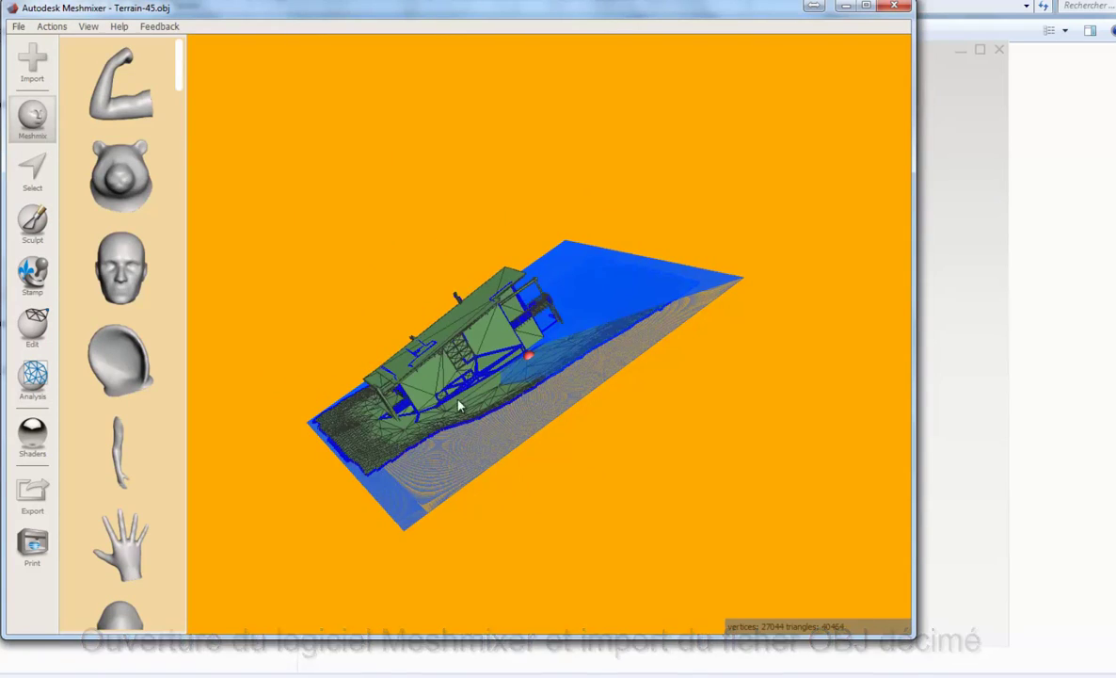
scroll(405, 433, up, 3)
mouse_move(399, 448)
right_down()
mouse_move(608, 444)
mouse_move(550, 596)
mouse_move(737, 590)
mouse_move(663, 608)
mouse_move(650, 585)
right_up()
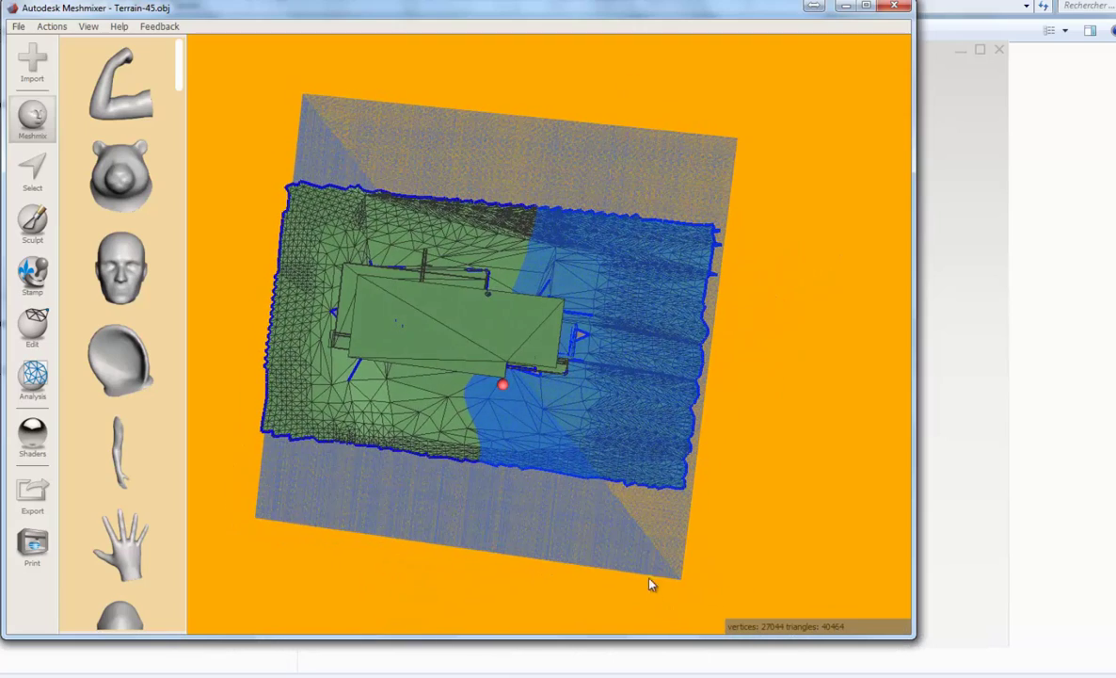
Brush-select faces along the terrain's top, right and left edges with the Select tool
click(29, 170)
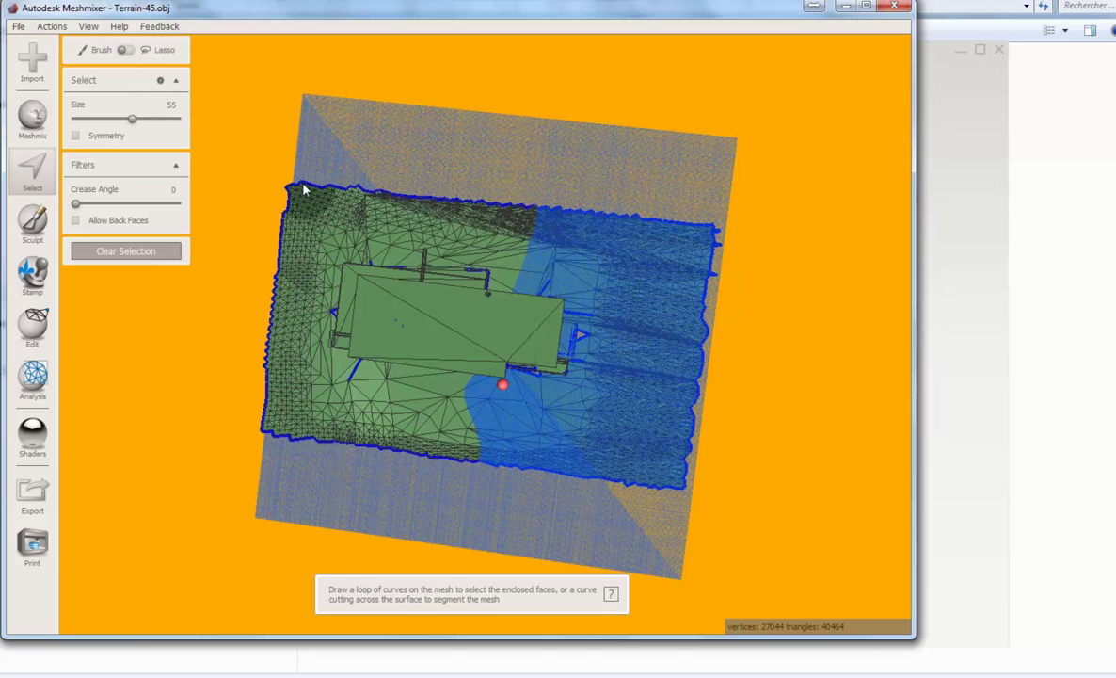
drag(295, 190, 292, 193)
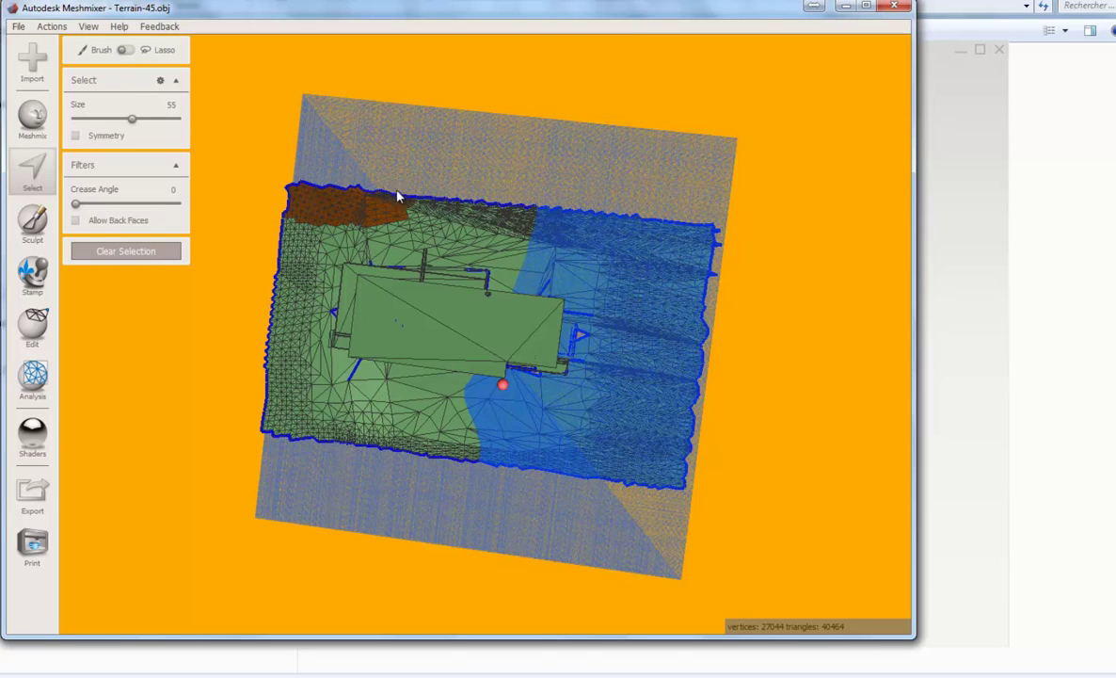
drag(425, 213, 563, 223)
mouse_move(708, 242)
mouse_down()
mouse_move(673, 469)
mouse_move(685, 433)
mouse_up()
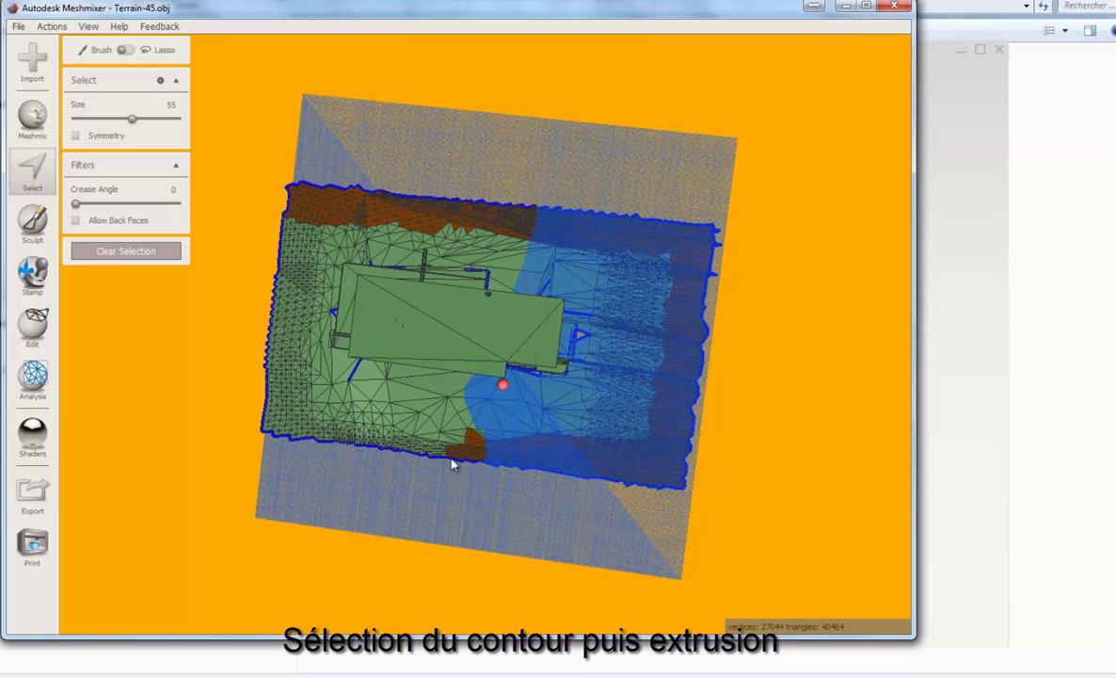
drag(267, 406, 305, 225)
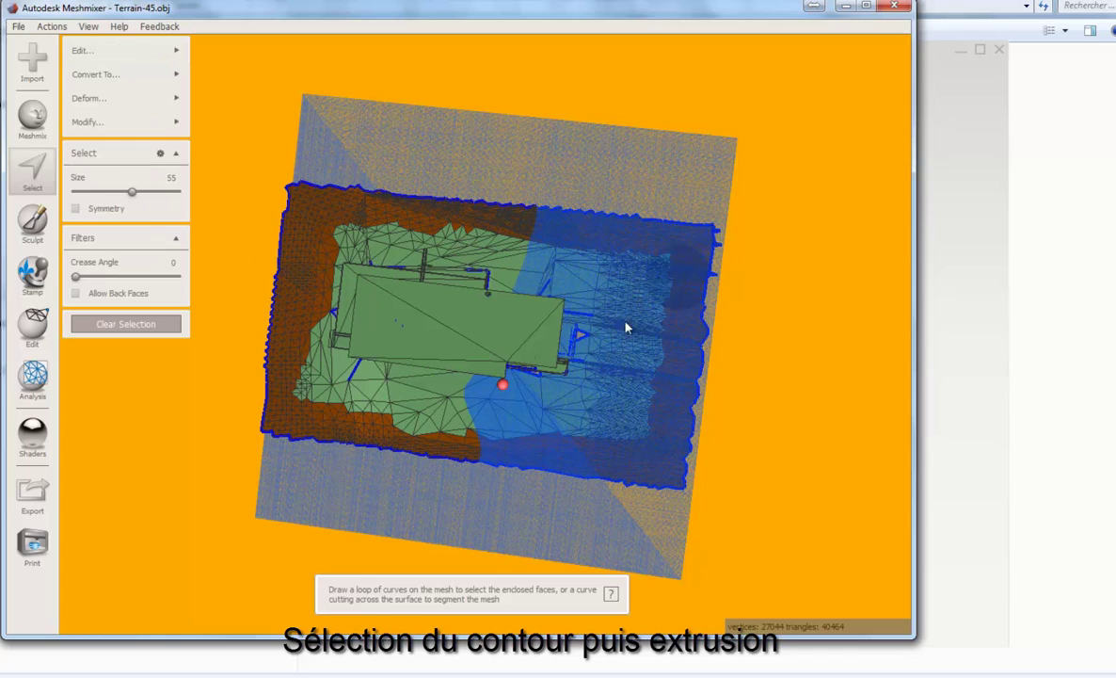
right_drag(625, 324, 586, 170)
click(94, 121)
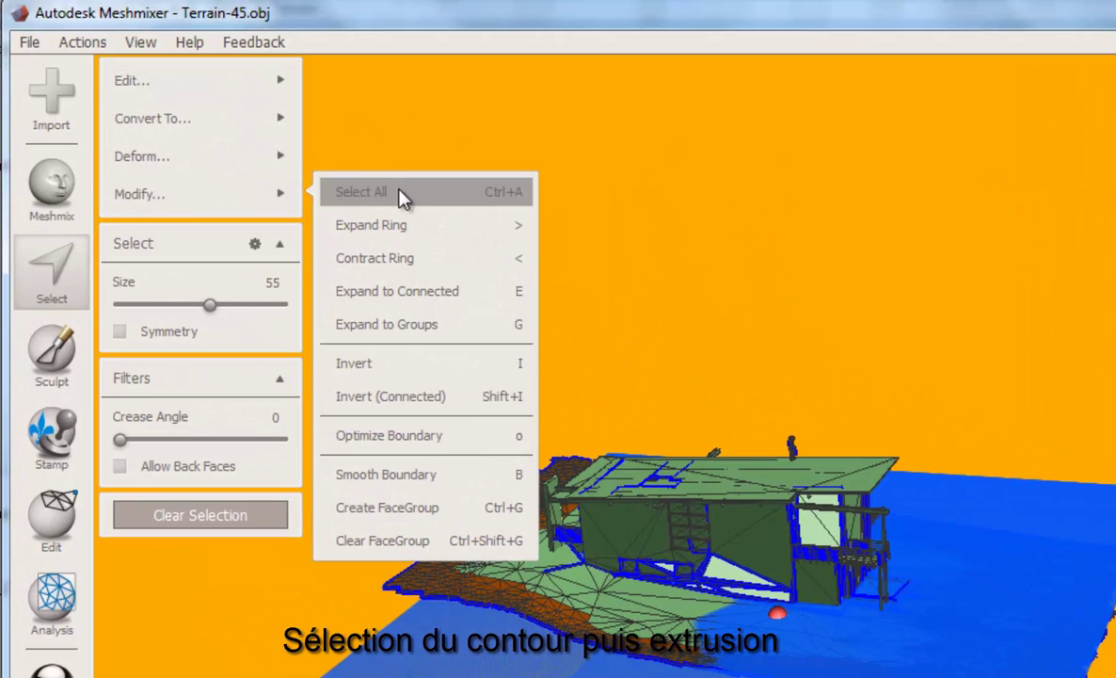
Apply Smooth Boundary to the selection with Smoothness 10 and Preserve Shape 16
click(366, 476)
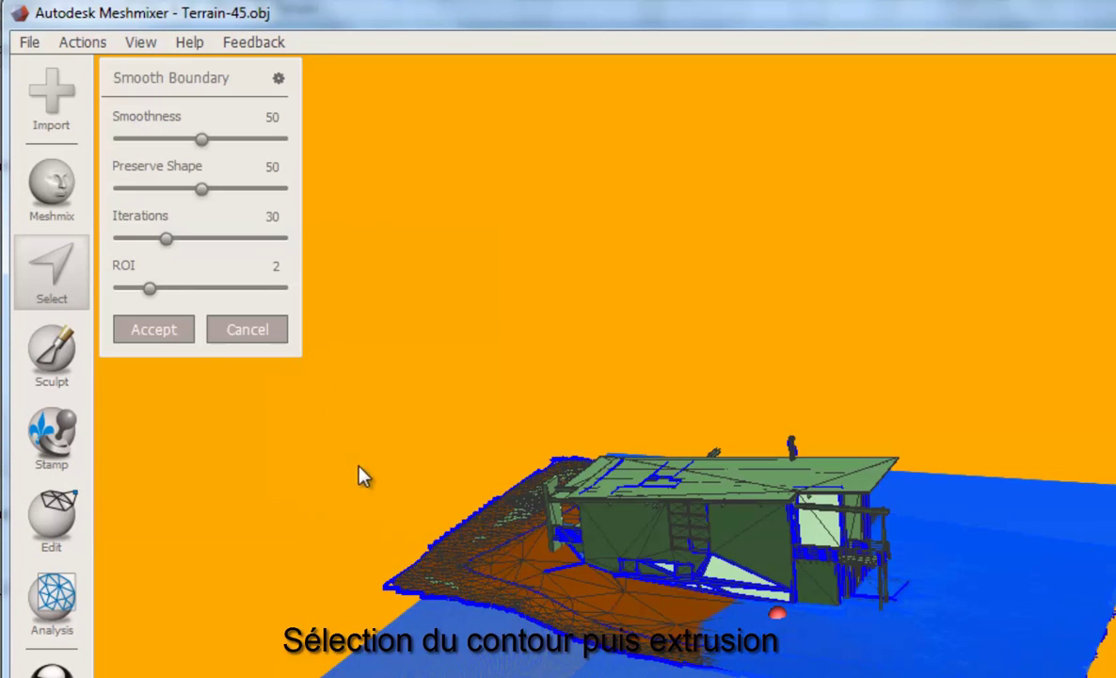
right_drag(515, 428, 518, 670)
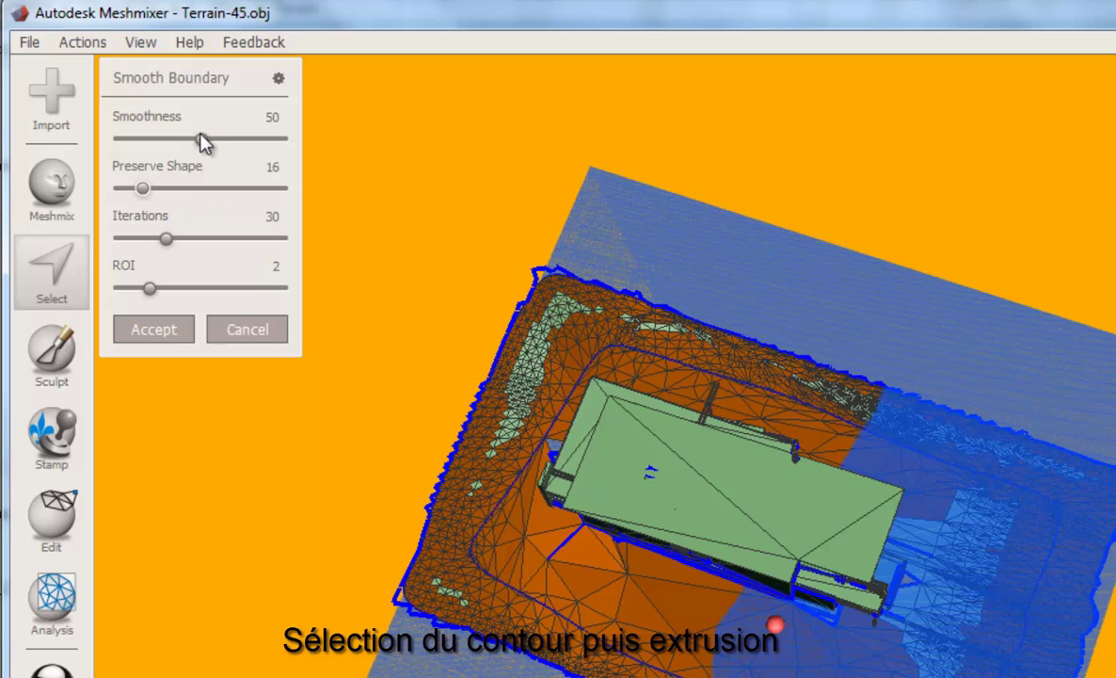
click(147, 139)
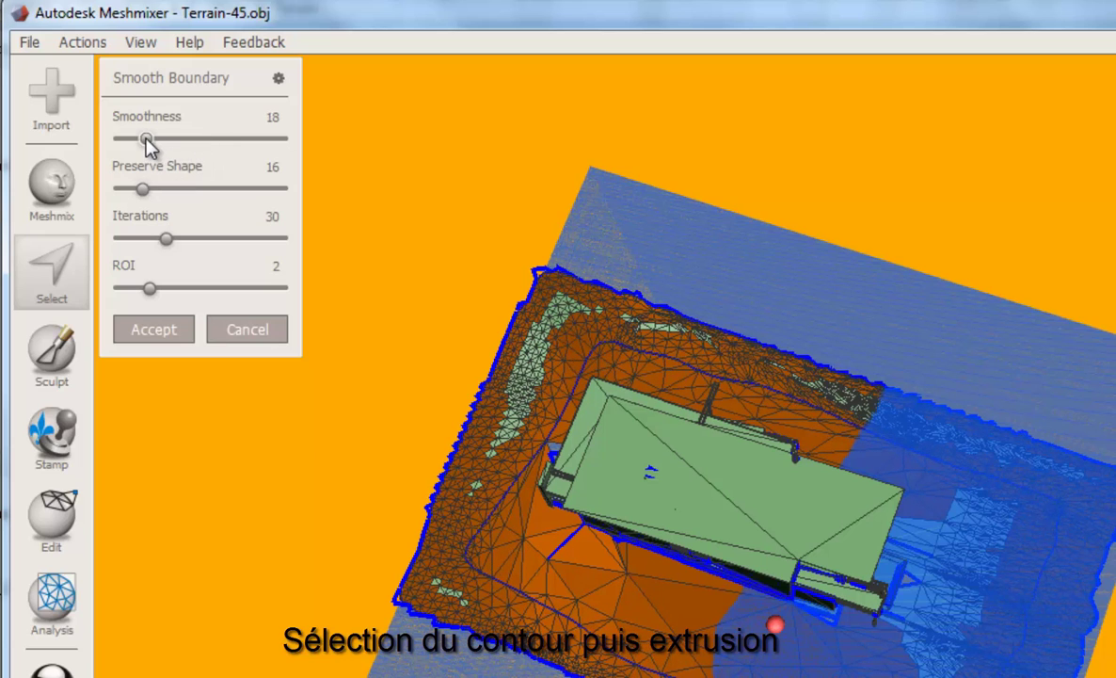
drag(155, 141, 132, 141)
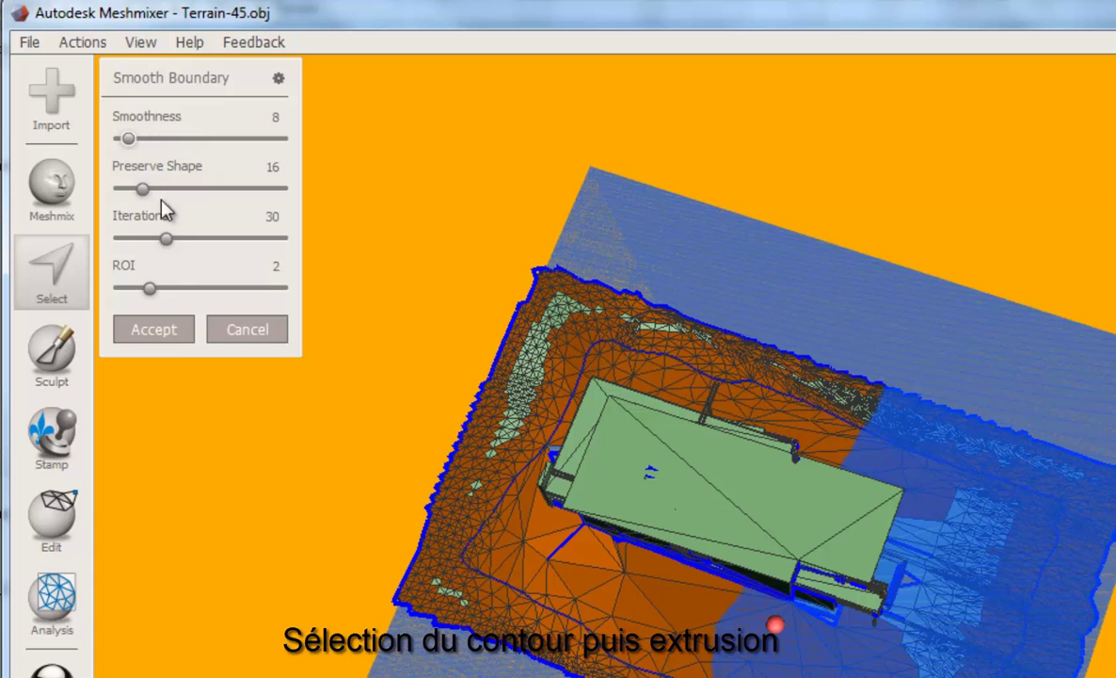
click(173, 337)
mouse_move(178, 212)
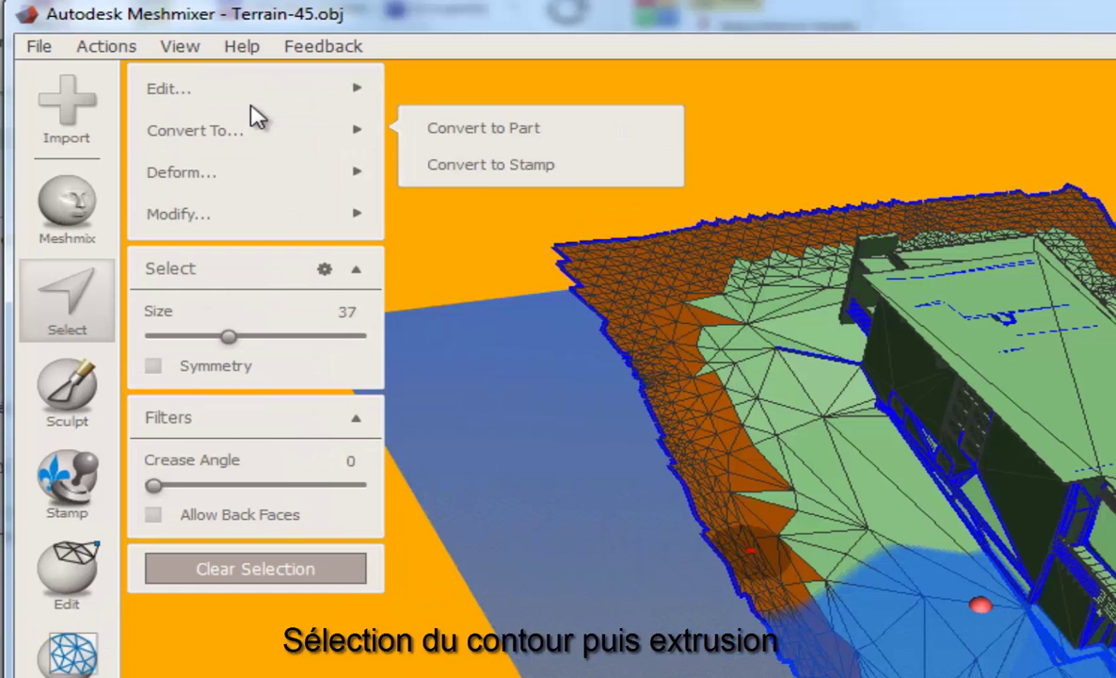
mouse_move(254, 88)
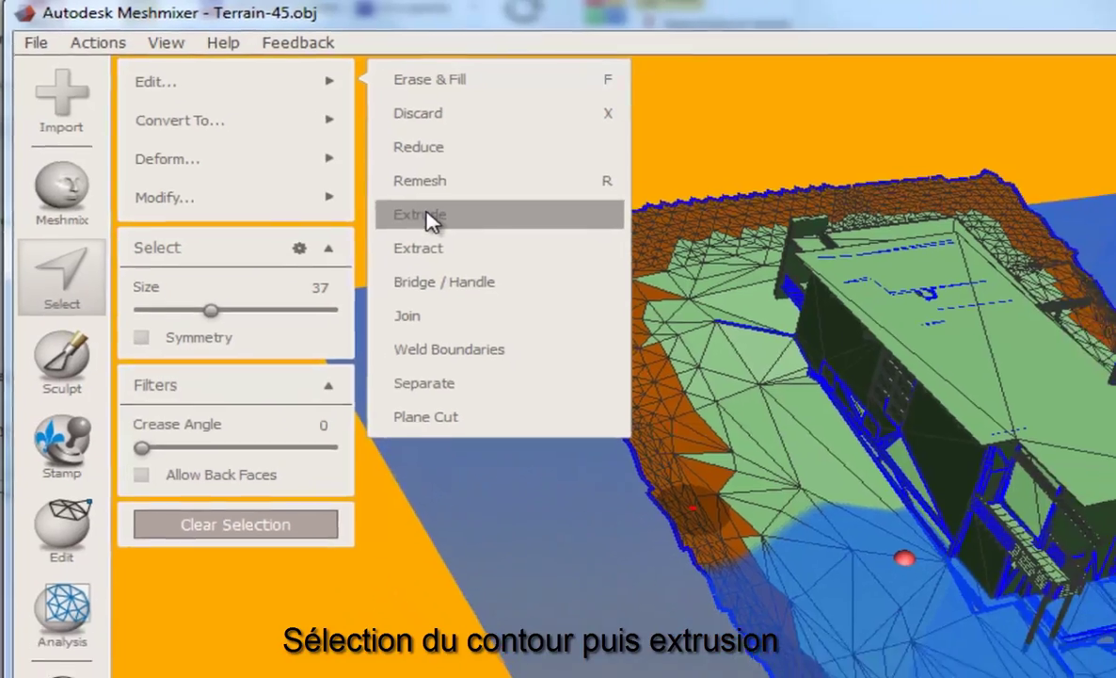
Extrude the selected faces downward to an offset of -223.6 mm
click(460, 233)
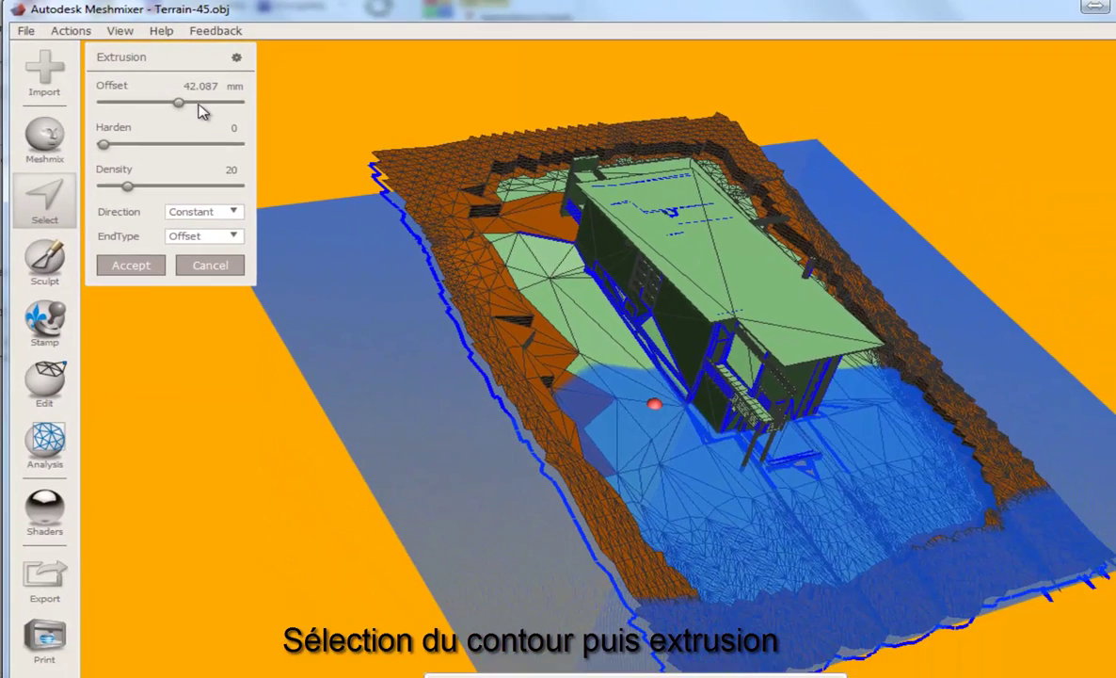
drag(181, 108, 112, 105)
mouse_move(349, 304)
right_down()
mouse_move(326, 313)
mouse_move(315, 235)
mouse_move(344, 245)
right_up()
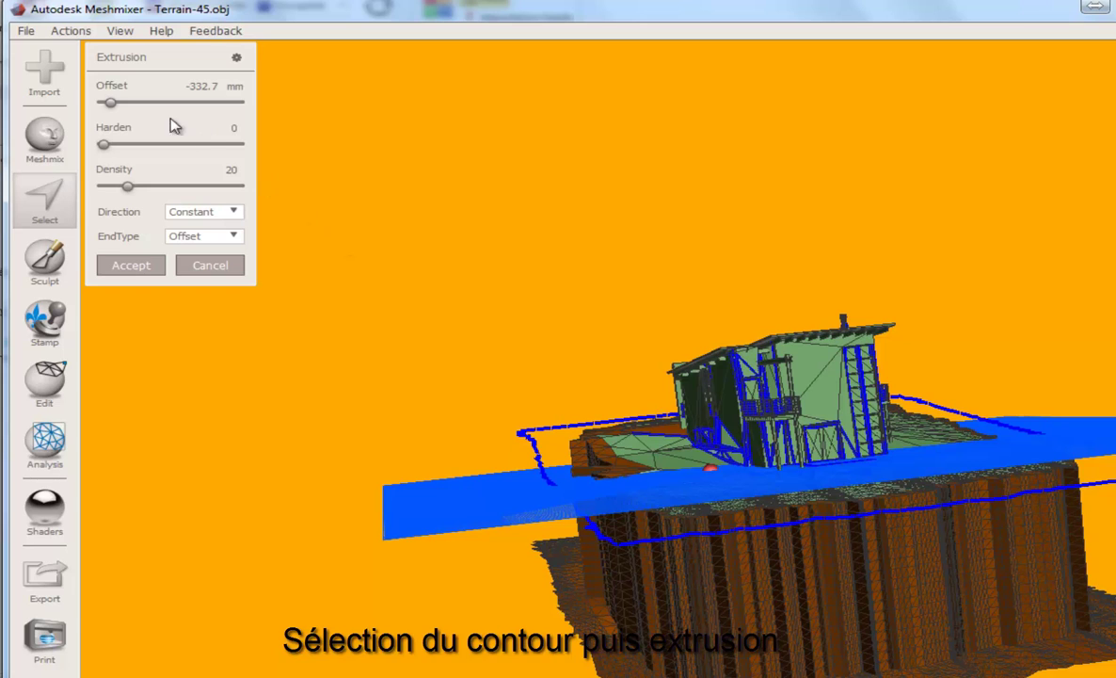
mouse_move(110, 107)
mouse_down()
mouse_move(144, 112)
mouse_move(134, 111)
mouse_up()
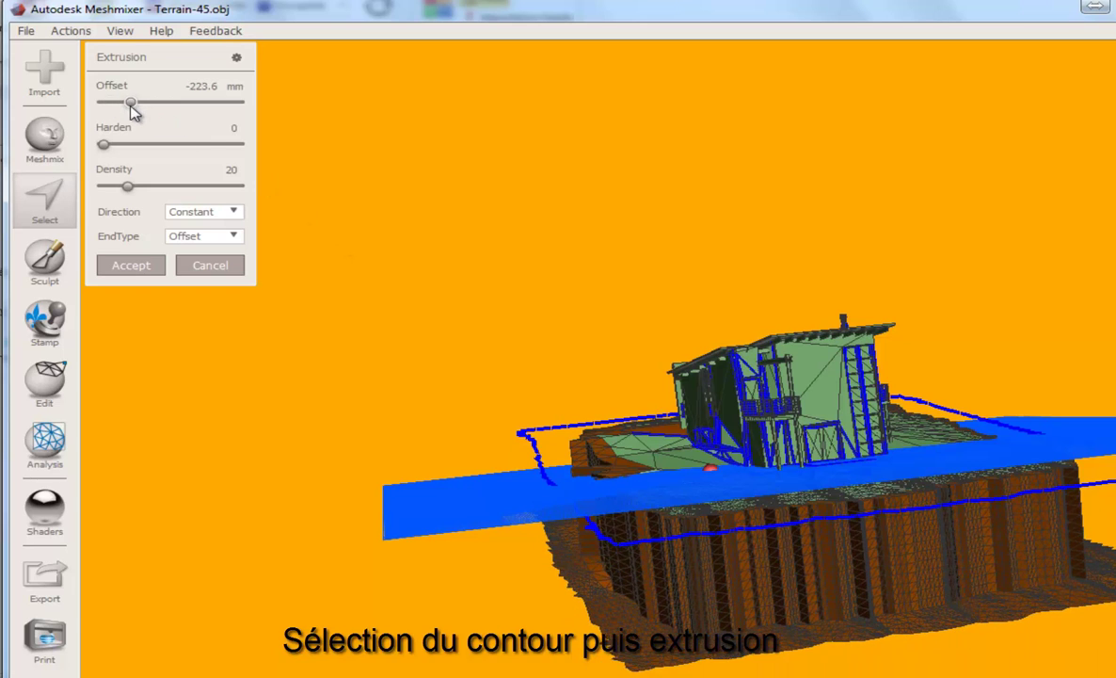
Set extrusion density to 90 with a flat end type, then accept the extrusion
click(235, 215)
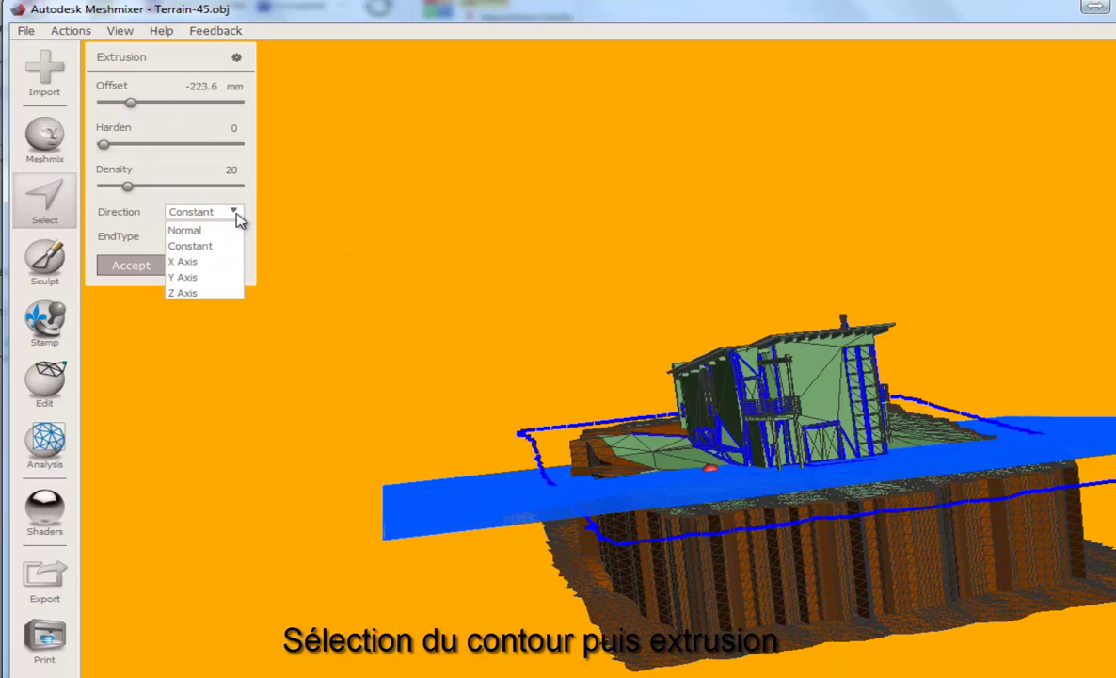
click(232, 189)
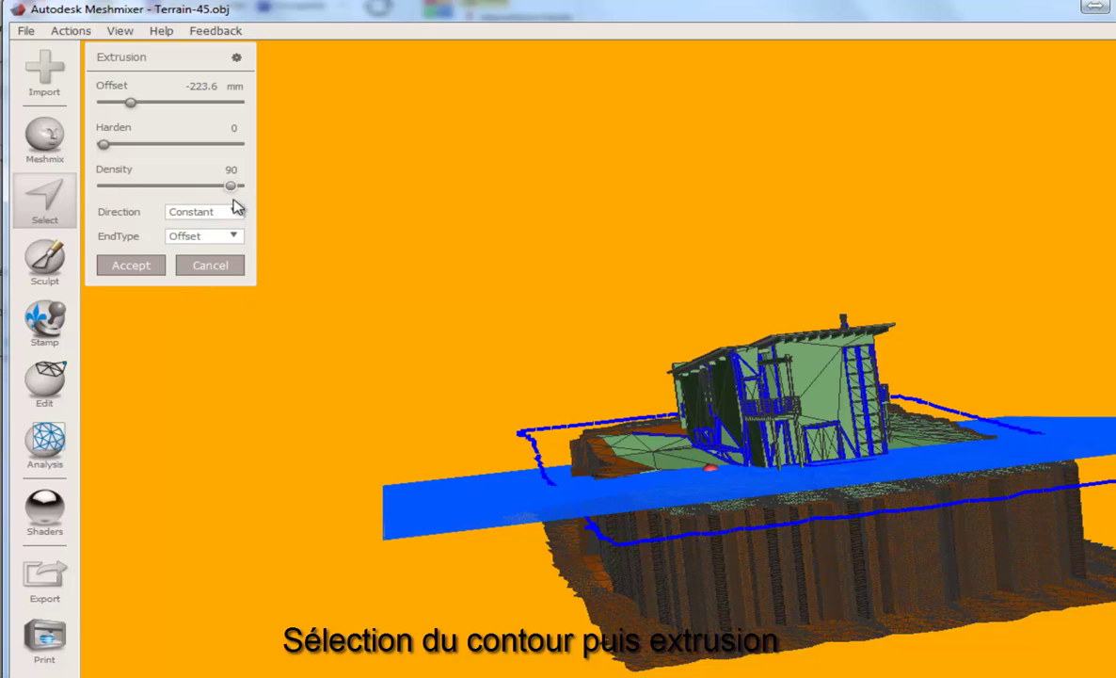
click(237, 239)
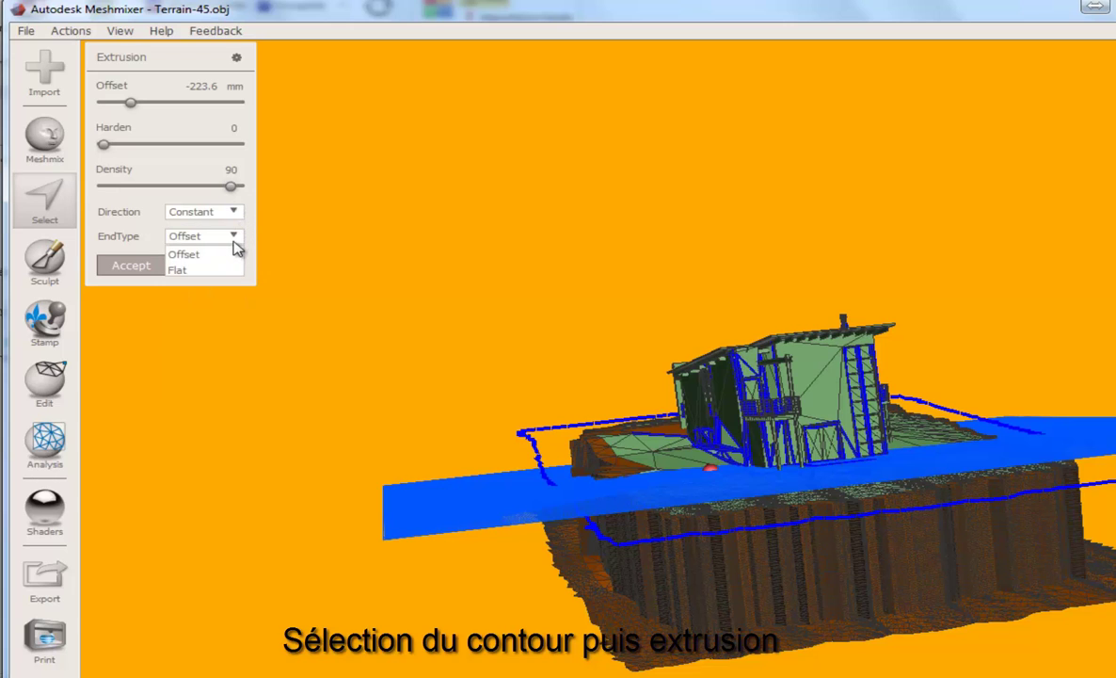
click(201, 271)
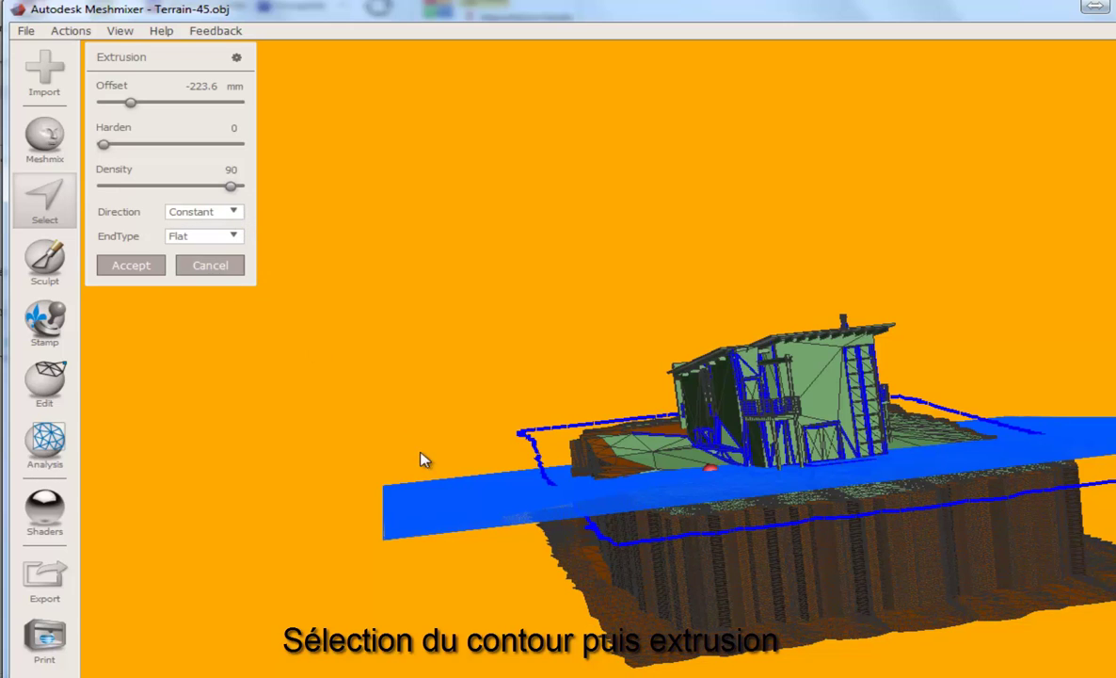
mouse_move(421, 460)
right_down()
mouse_move(234, 423)
mouse_move(105, 453)
mouse_move(151, 465)
mouse_move(80, 473)
mouse_move(217, 443)
right_up()
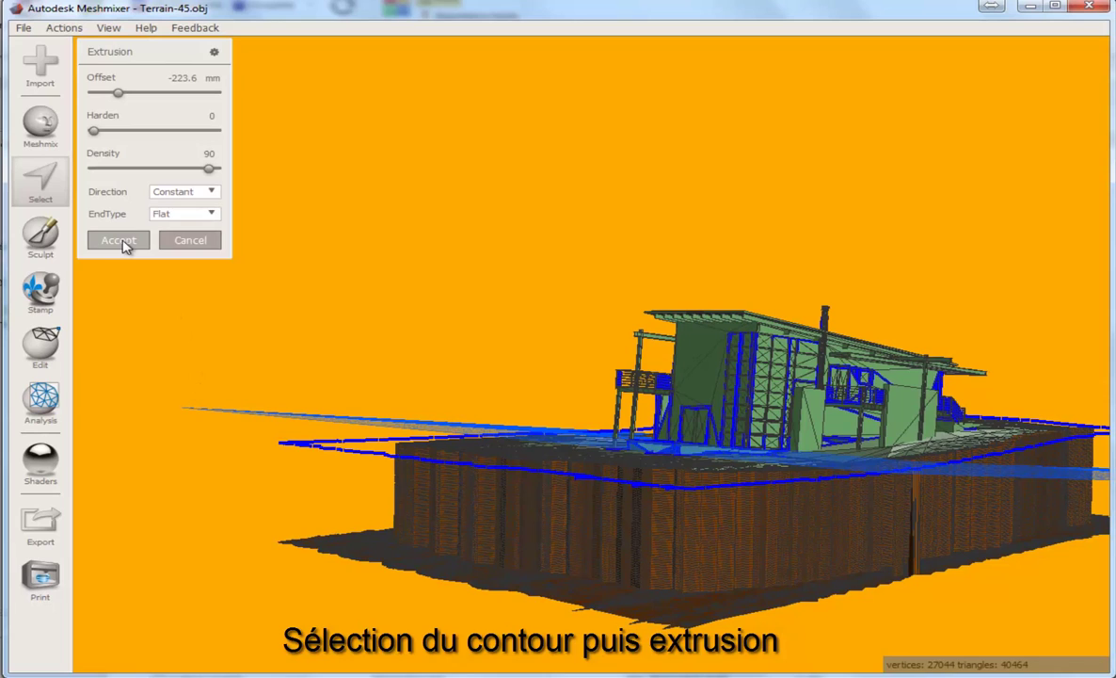
click(119, 241)
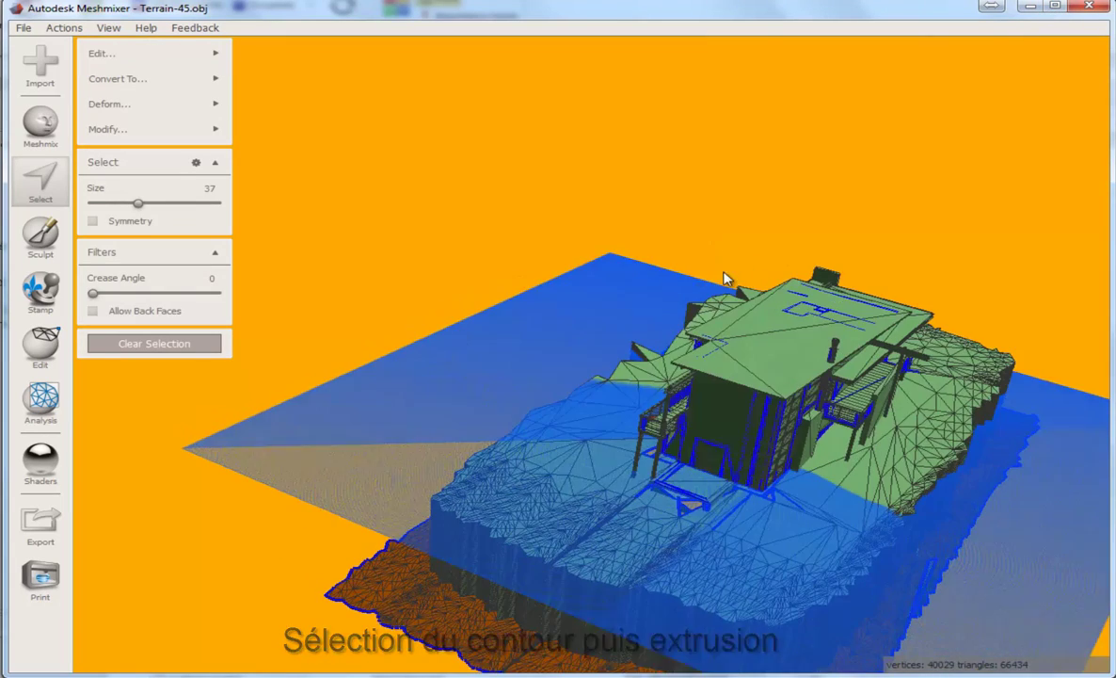
mouse_move(553, 292)
right_down()
mouse_move(660, 317)
mouse_move(594, 247)
mouse_move(927, 257)
mouse_move(837, 332)
mouse_move(870, 274)
mouse_move(702, 342)
mouse_move(868, 218)
right_up()
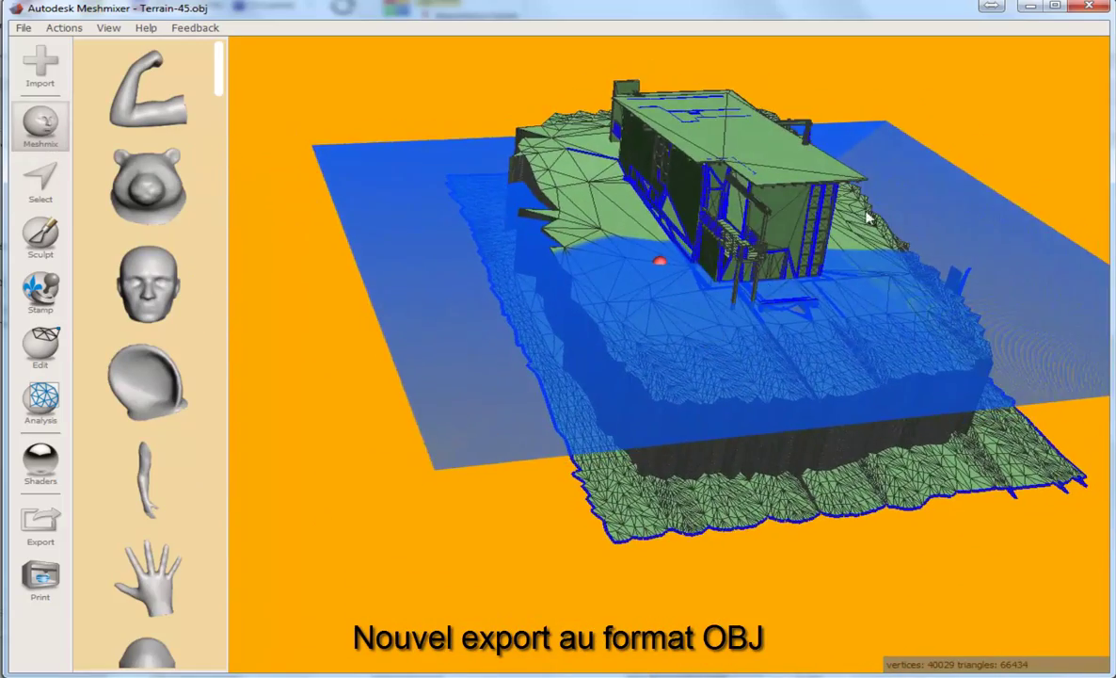
Maximize Meshmixer, start a Save As into the Terrain folder, then cancel it
click(1056, 8)
click(10, 21)
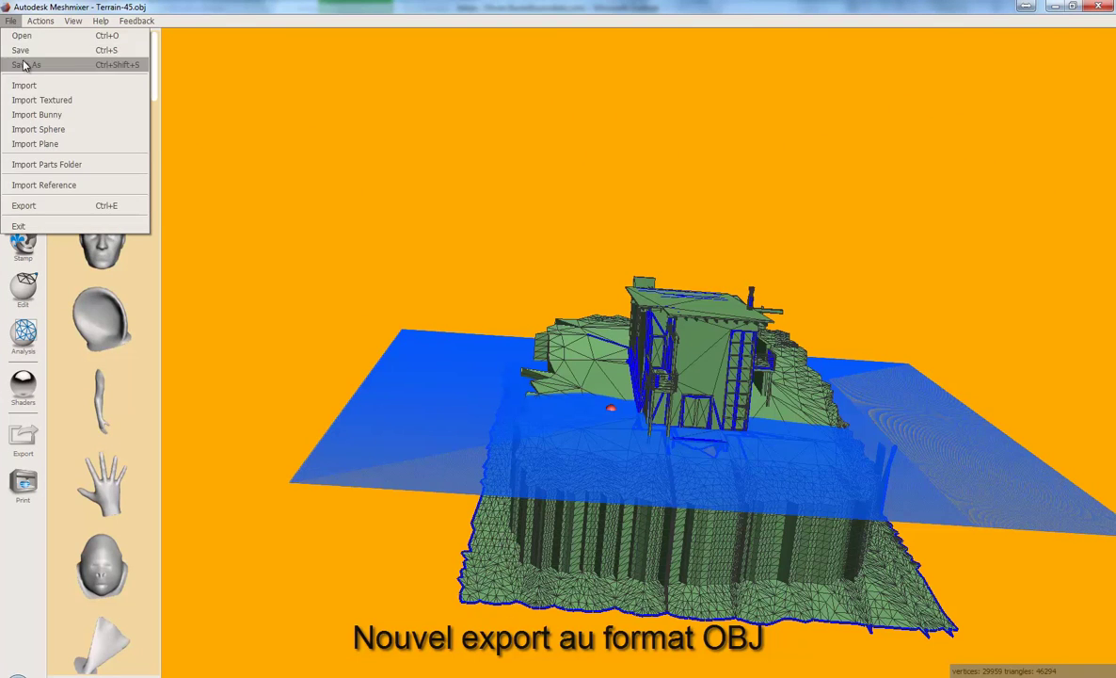
click(28, 64)
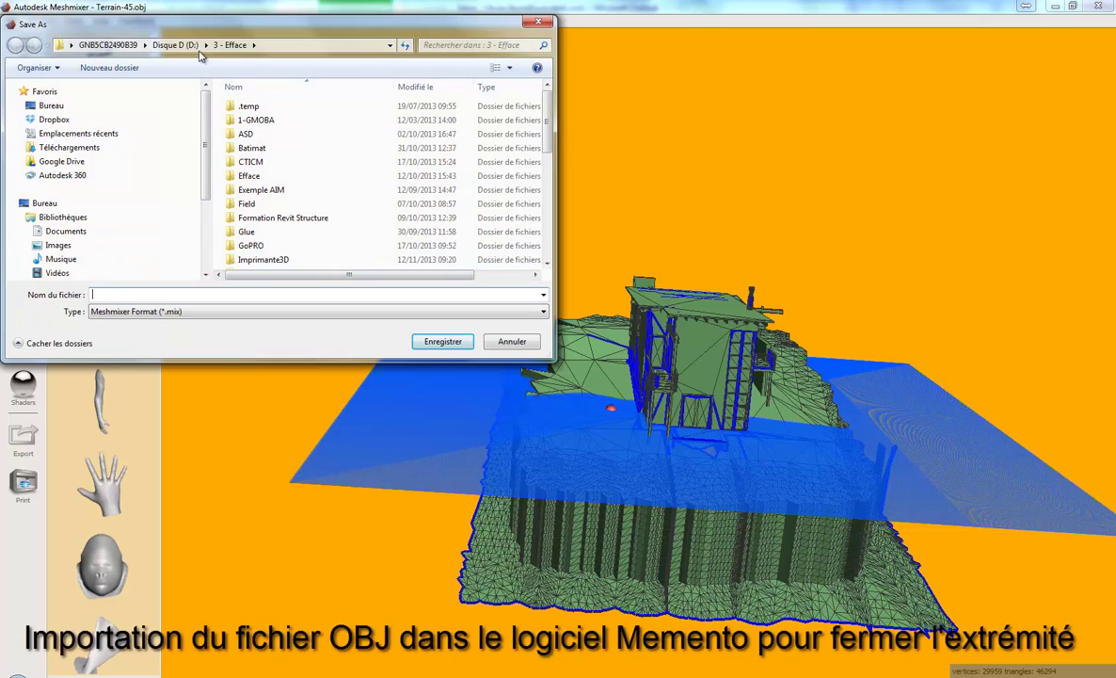
click(243, 137)
scroll(251, 167, down, 2)
scroll(251, 168, down, 5)
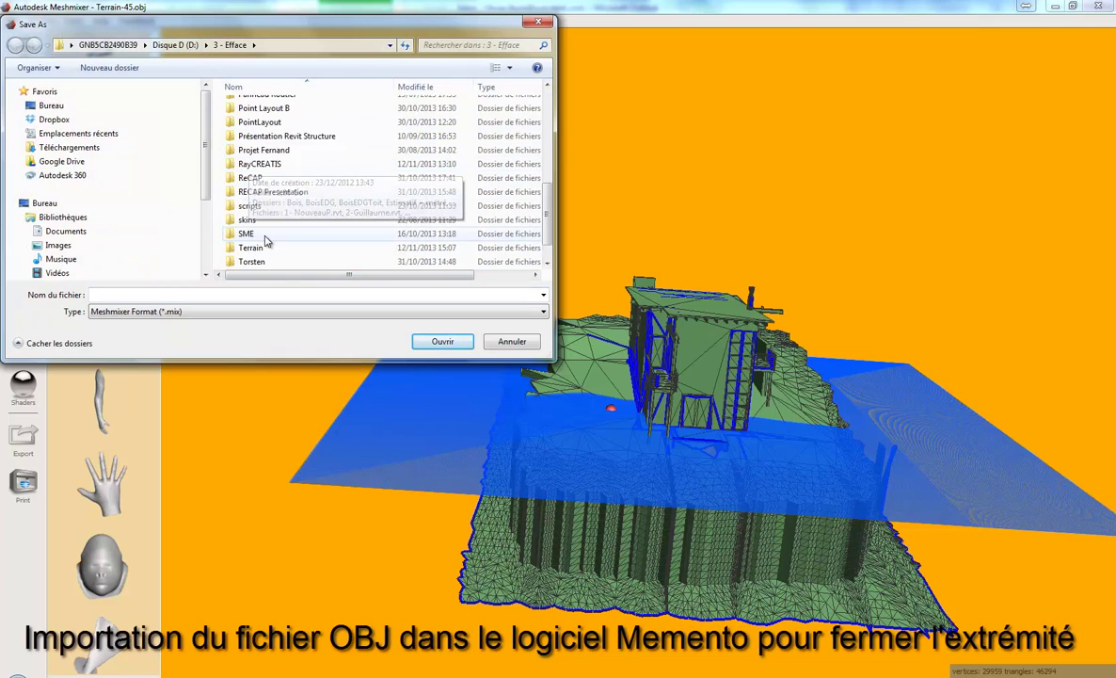
scroll(264, 270, down, 1)
double_click(250, 224)
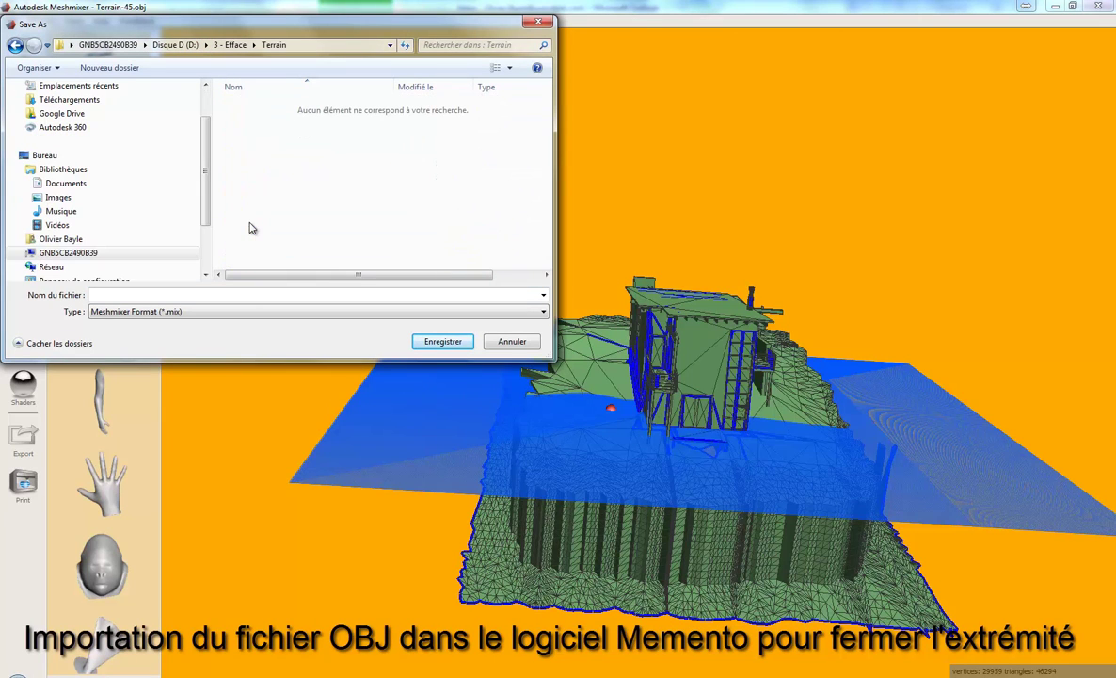
click(177, 314)
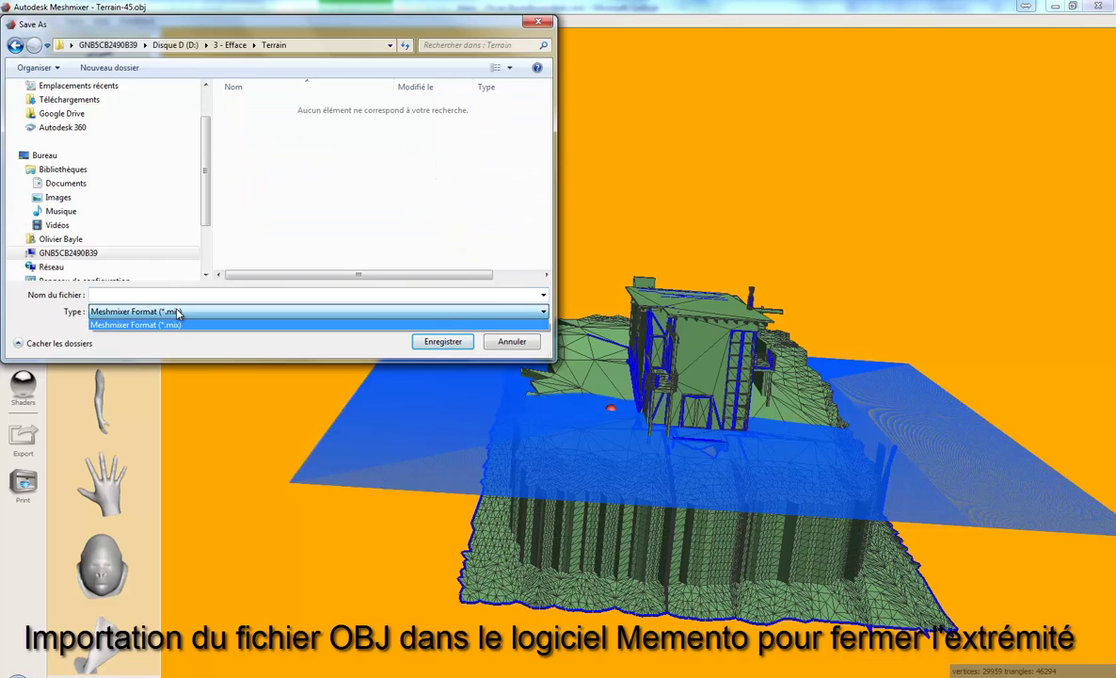
click(174, 320)
key(Escape)
Export the mesh as Terrain3.obj into the Terrain folder
click(10, 21)
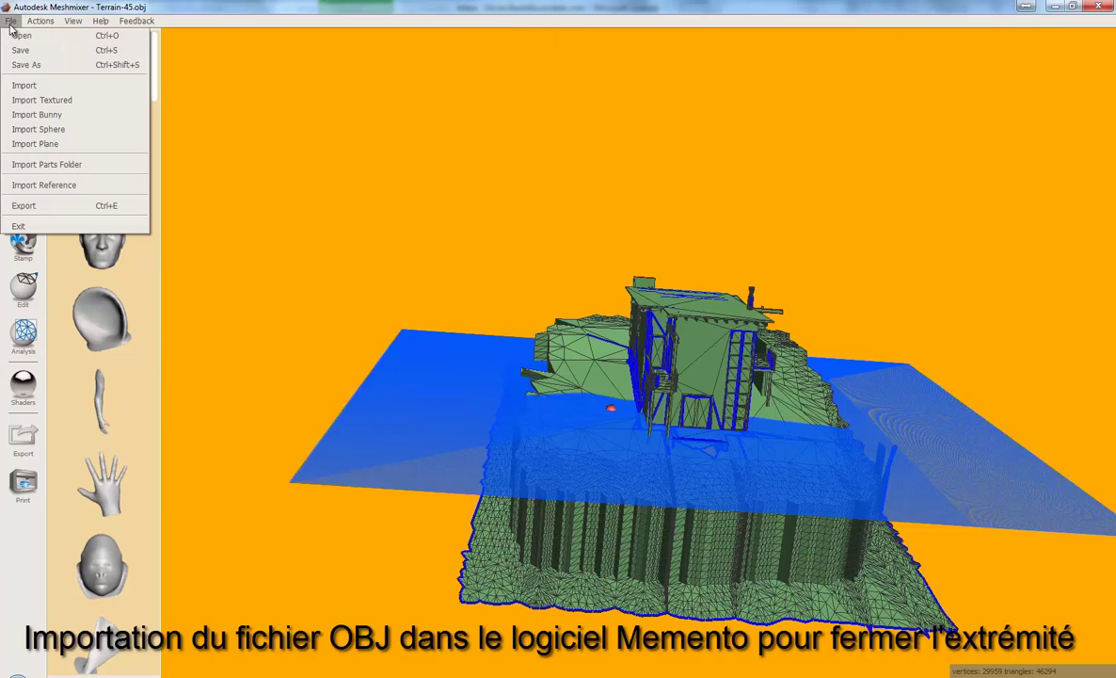
click(31, 209)
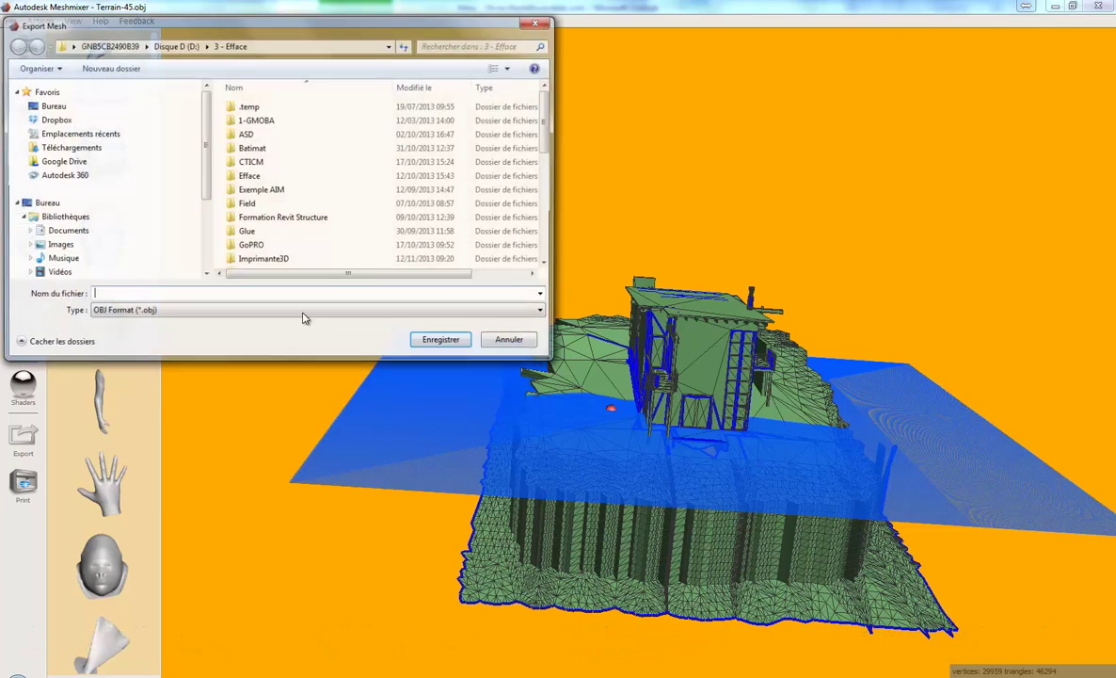
click(246, 216)
scroll(250, 230, down, 5)
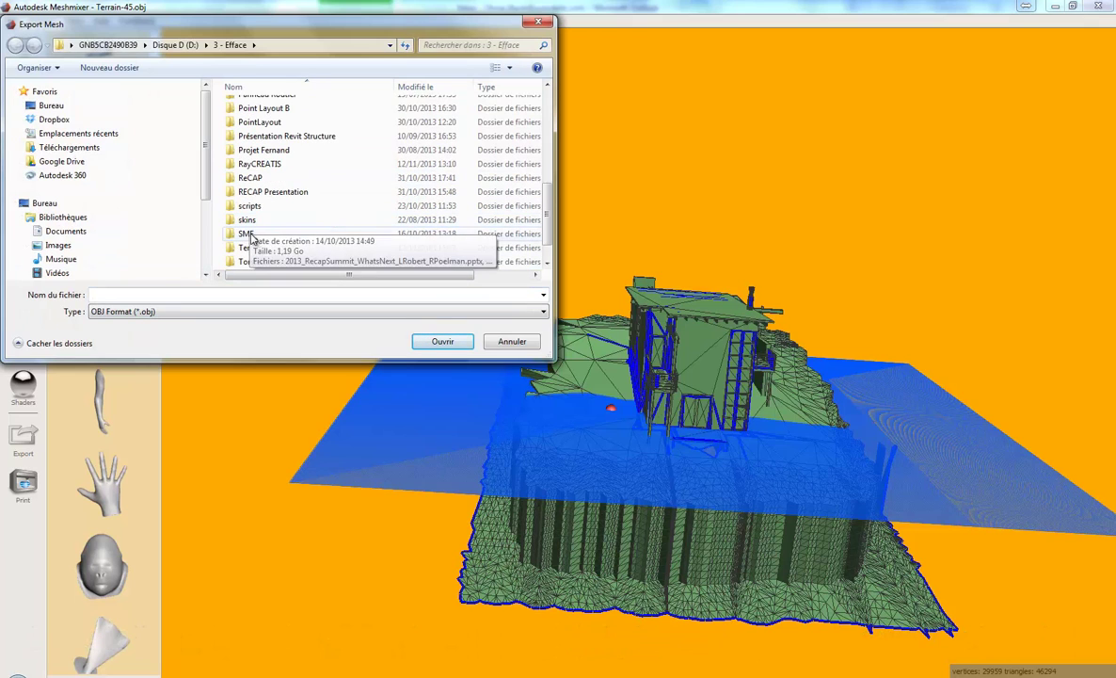
scroll(256, 254, down, 1)
double_click(249, 222)
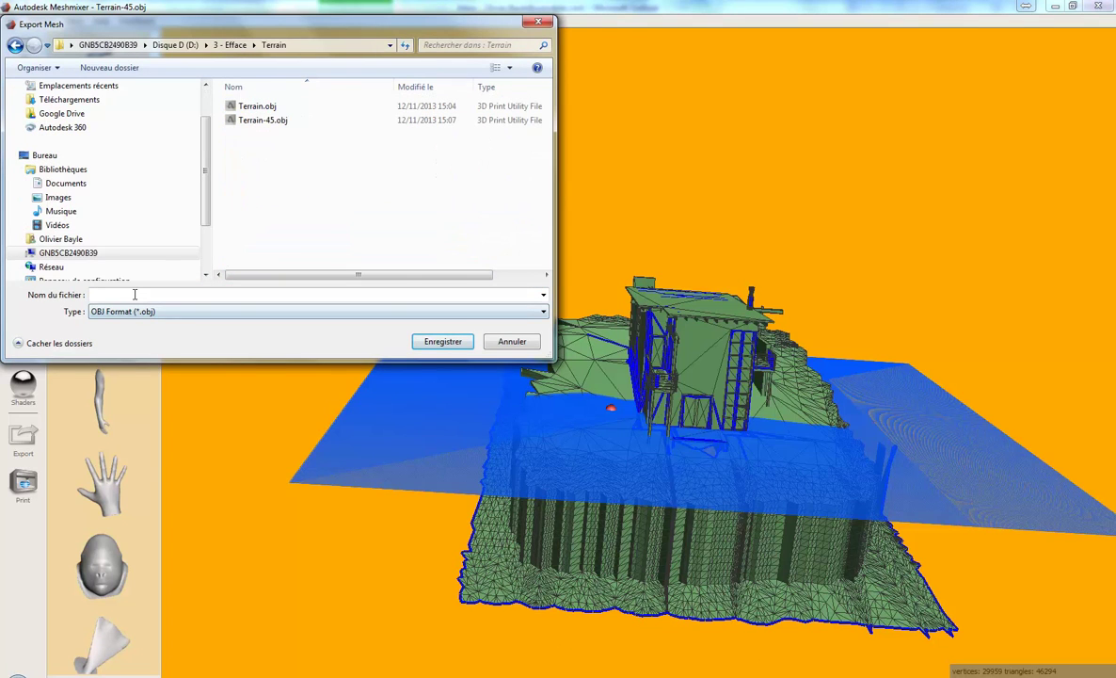
text(Terrain)
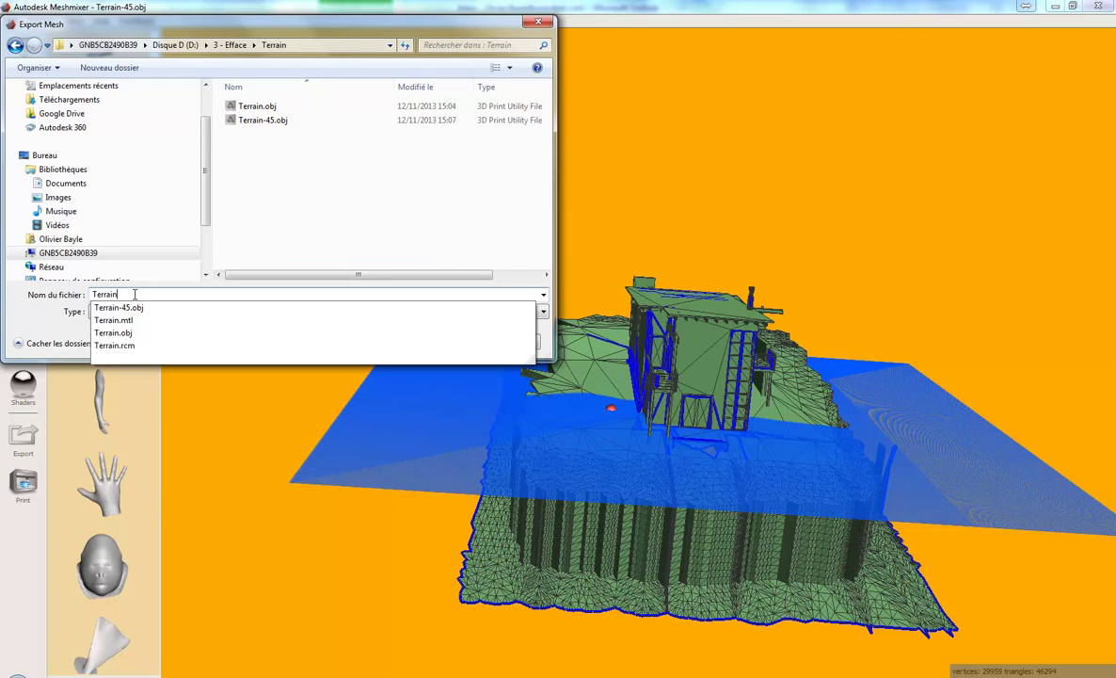
text(3)
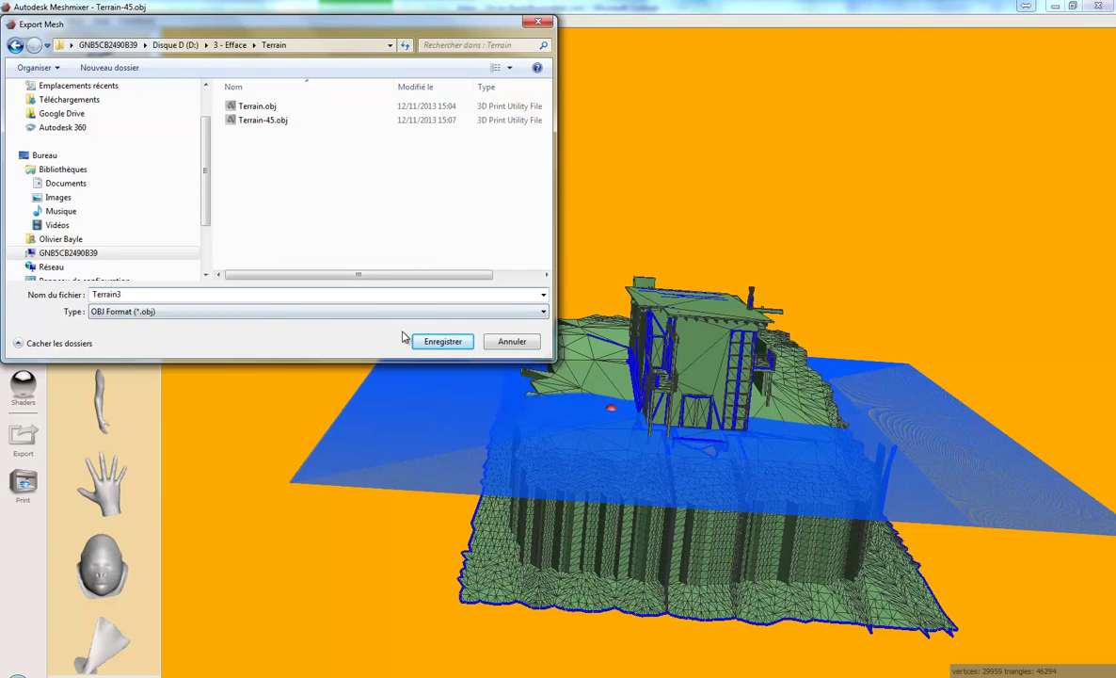
click(441, 340)
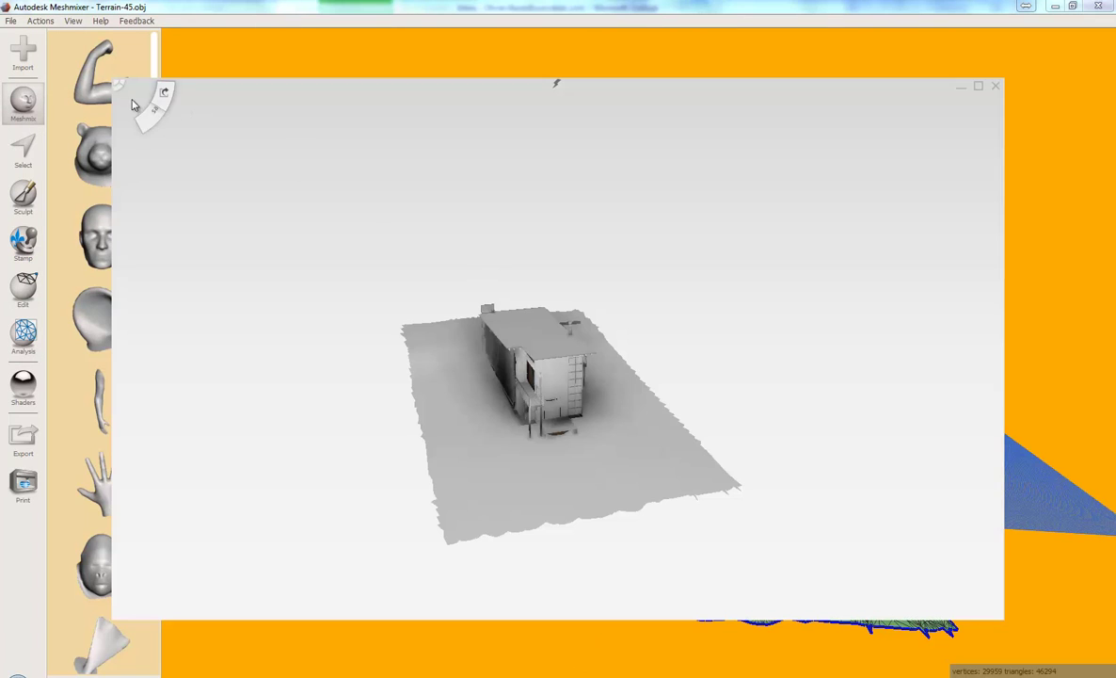
Open Terrain3.obj in Memento and flag its orientation as 'feels off'
click(132, 113)
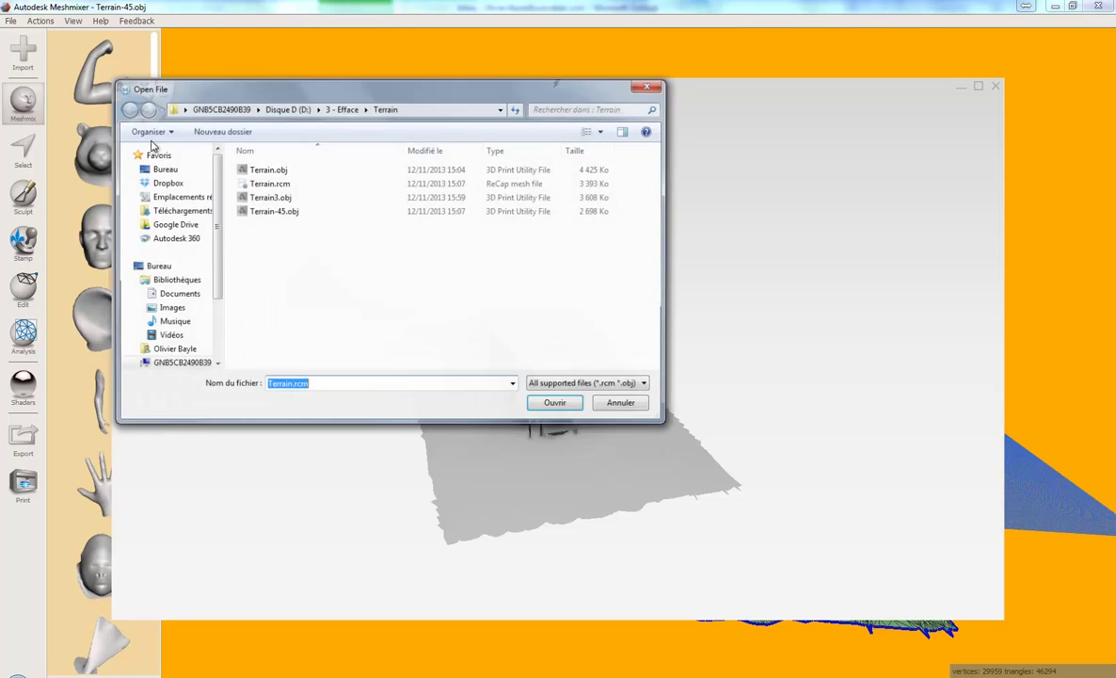
double_click(242, 198)
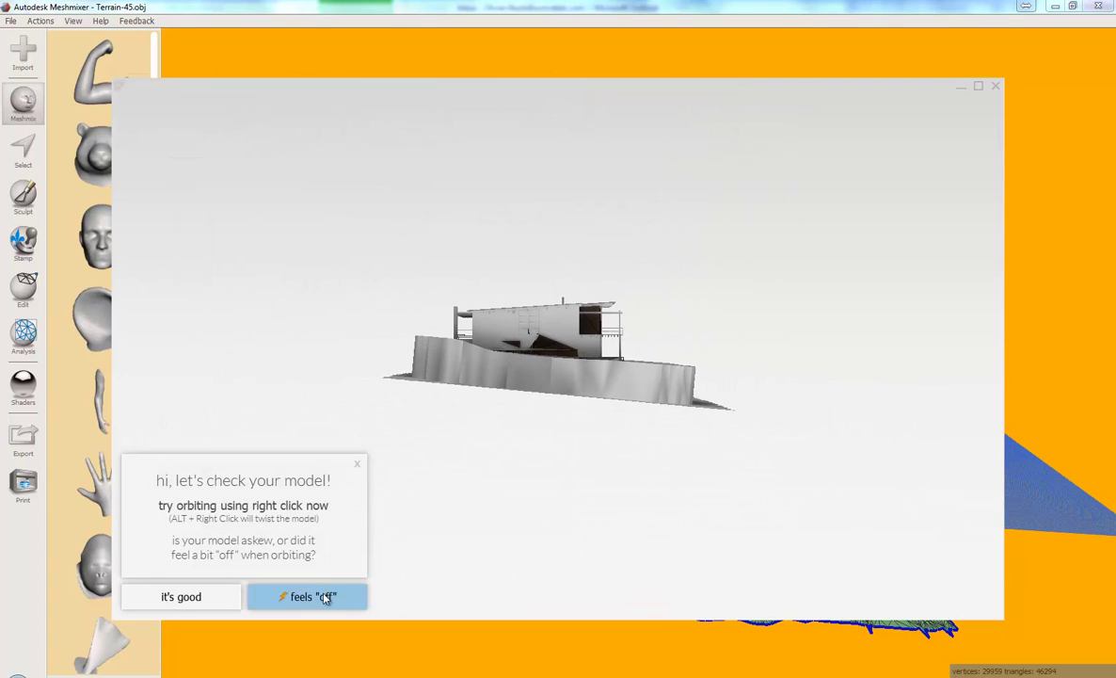
click(319, 597)
Mark the terrain ground as level, confirm 'yes, better!', and view the block from the side
right_drag(486, 404, 366, 446)
right_drag(399, 369, 317, 454)
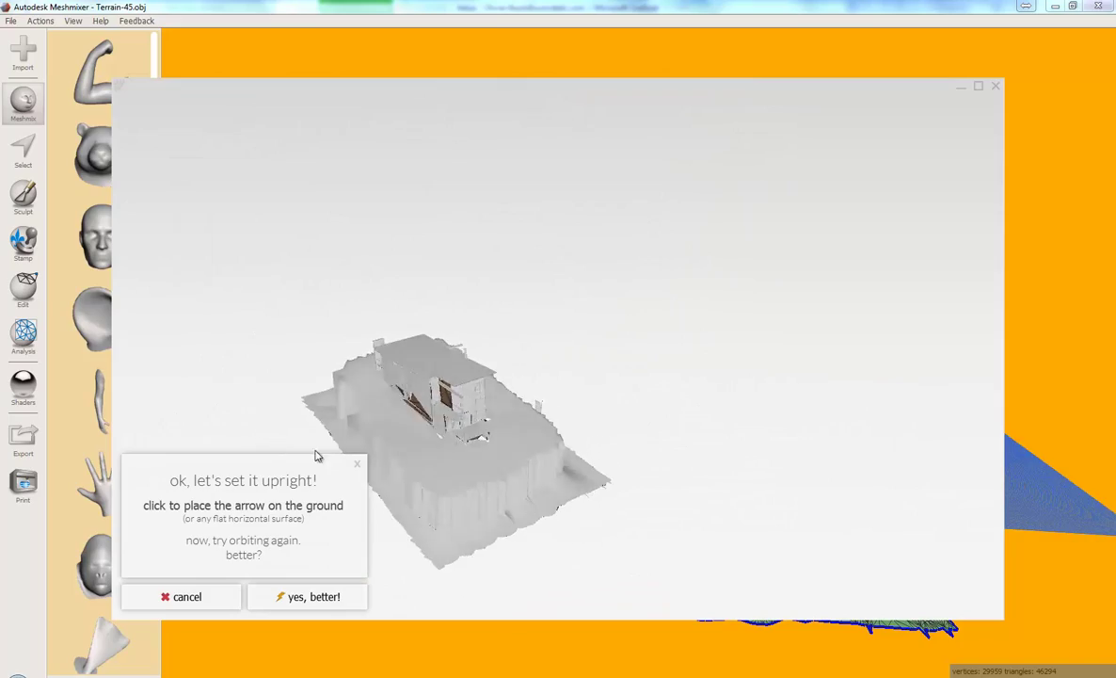
scroll(316, 453, up, 5)
click(578, 452)
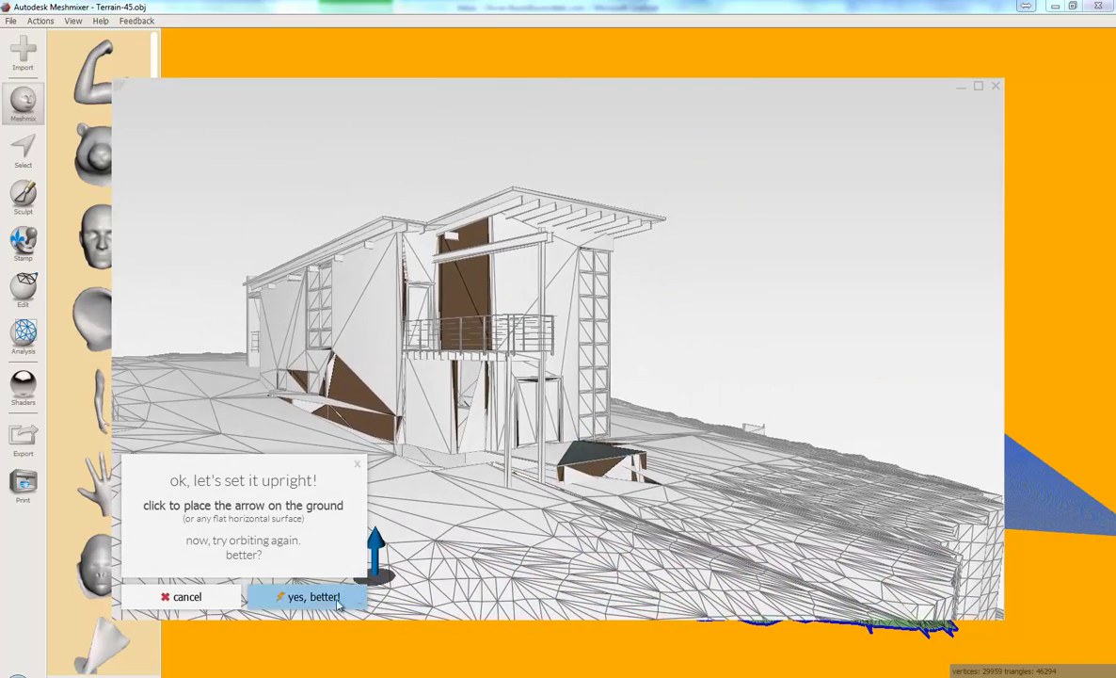
click(306, 596)
scroll(423, 407, down, 5)
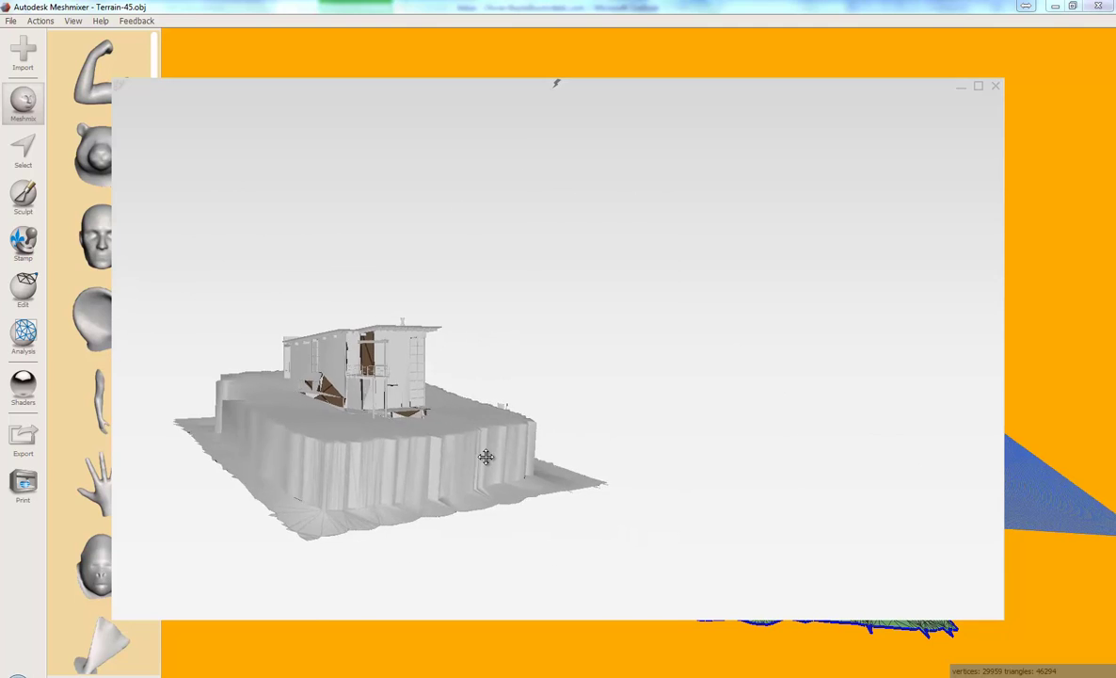
mouse_move(424, 406)
right_down()
mouse_move(440, 430)
mouse_move(421, 440)
mouse_move(439, 417)
mouse_move(452, 430)
mouse_move(490, 421)
right_up()
middle_drag(490, 421, 600, 415)
mouse_move(599, 415)
right_down()
mouse_move(559, 390)
mouse_move(557, 418)
right_up()
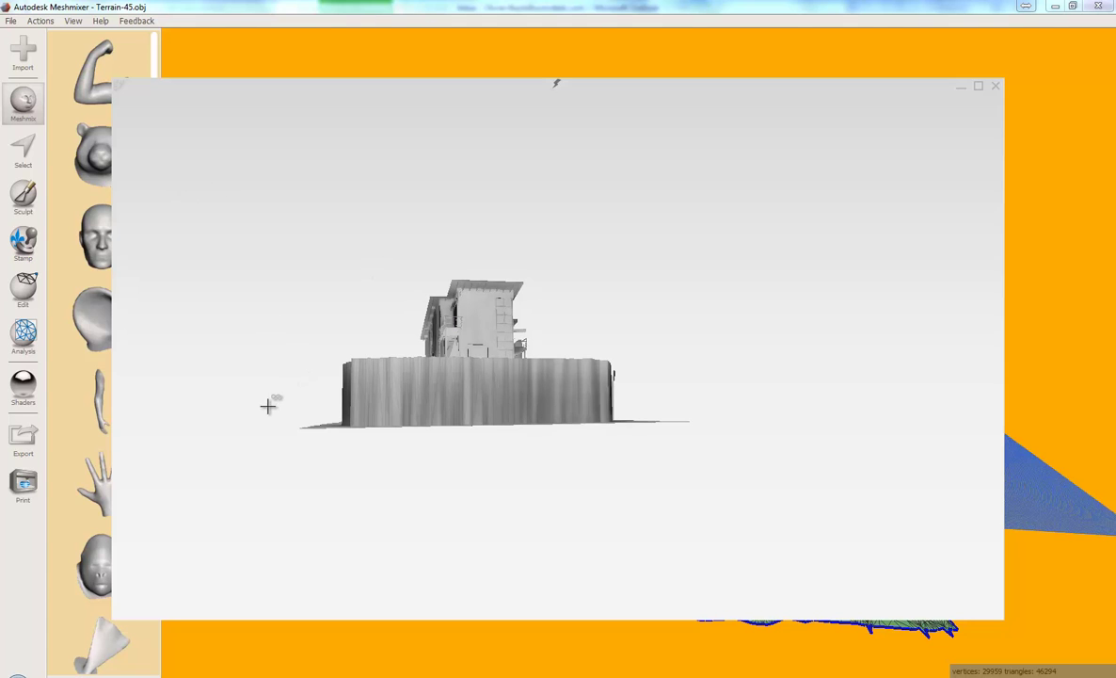
Box-select the base's lower band, cut it away, and orbit to check the closed underside
drag(269, 404, 770, 459)
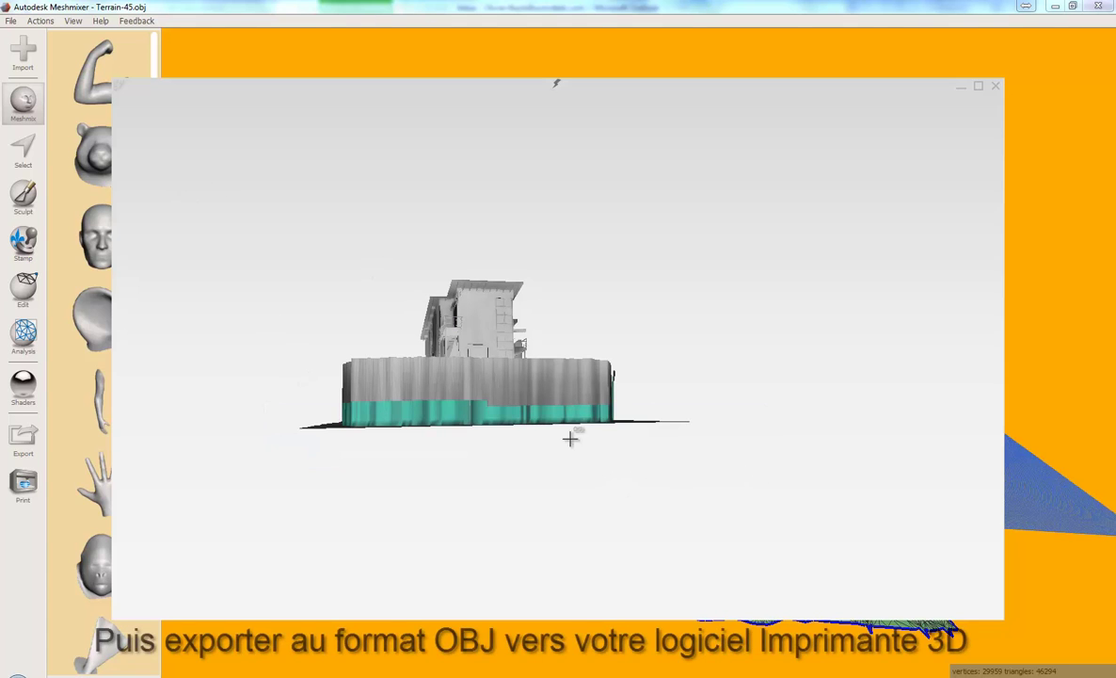
key(space)
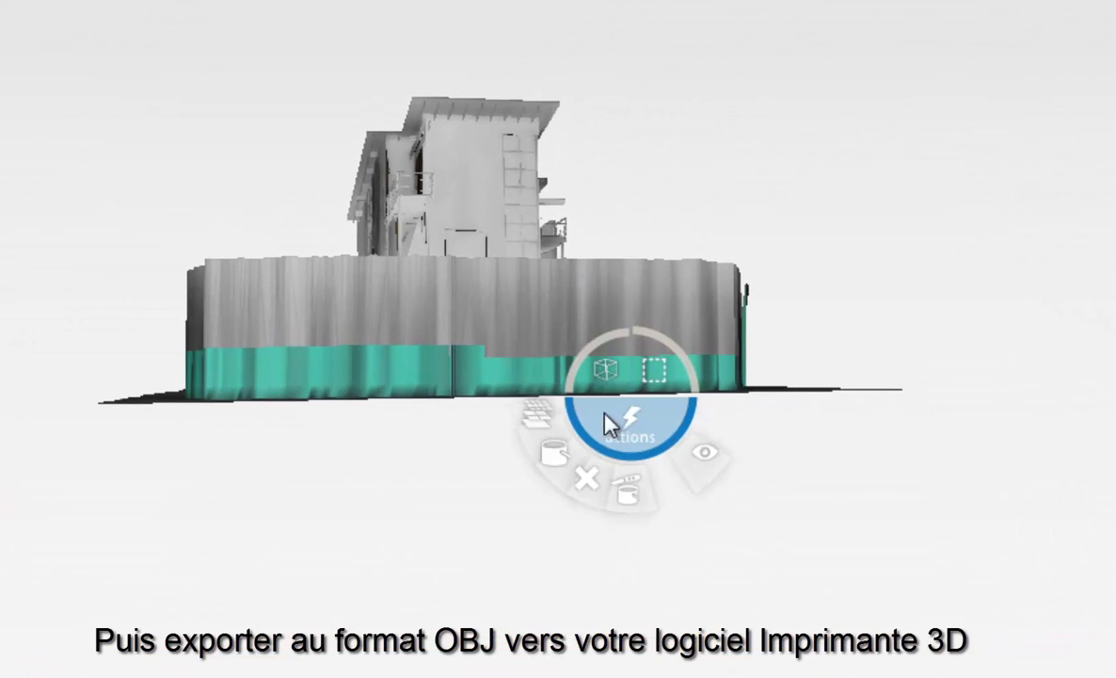
click(631, 499)
mouse_move(476, 505)
right_down()
mouse_move(351, 429)
mouse_move(600, 439)
right_up()
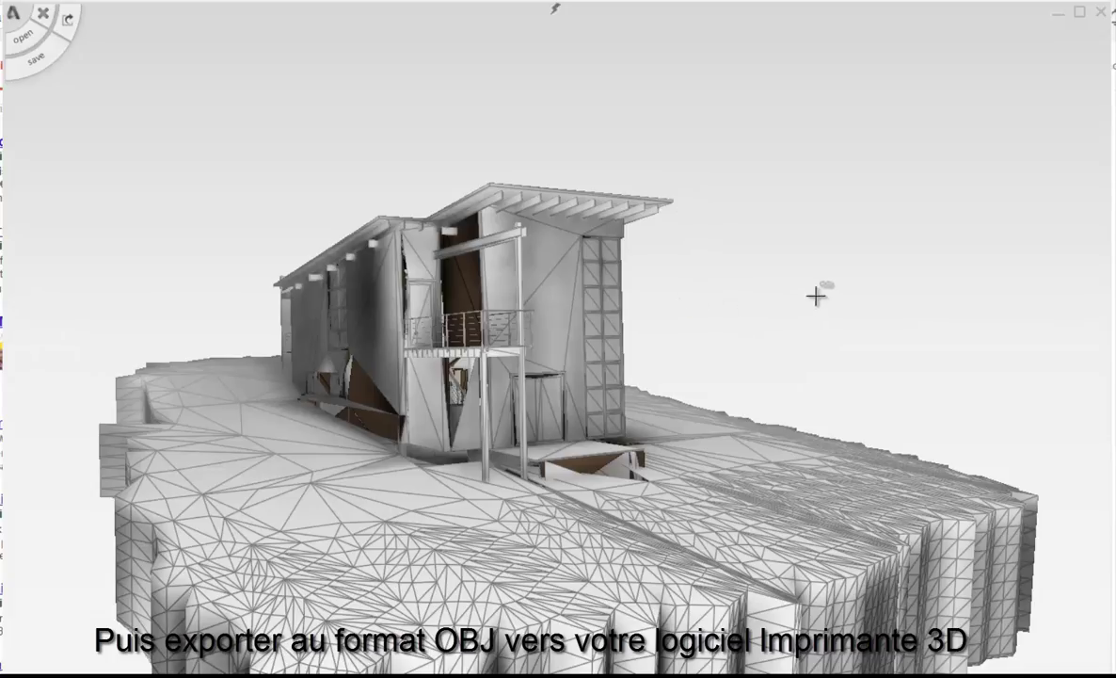
mouse_move(816, 296)
right_down()
mouse_move(740, 209)
mouse_move(768, 217)
mouse_move(740, 162)
mouse_move(750, 125)
mouse_move(862, 150)
mouse_move(994, 142)
mouse_move(1001, 185)
mouse_move(773, 244)
mouse_move(640, 166)
mouse_move(636, 124)
mouse_move(680, 124)
right_up()
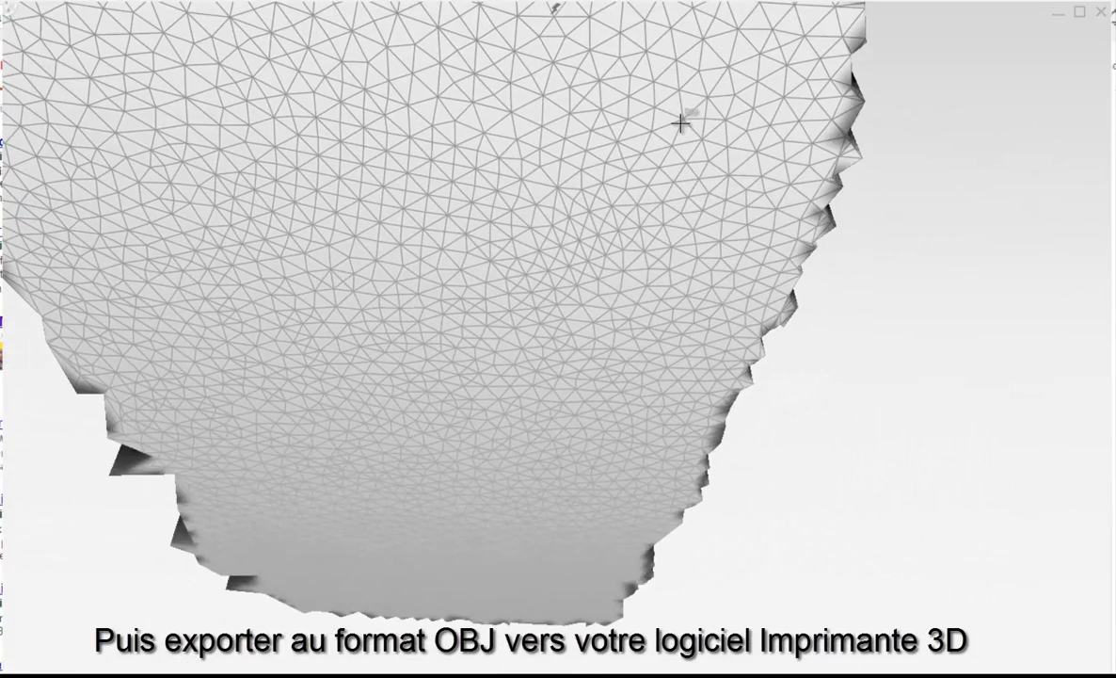